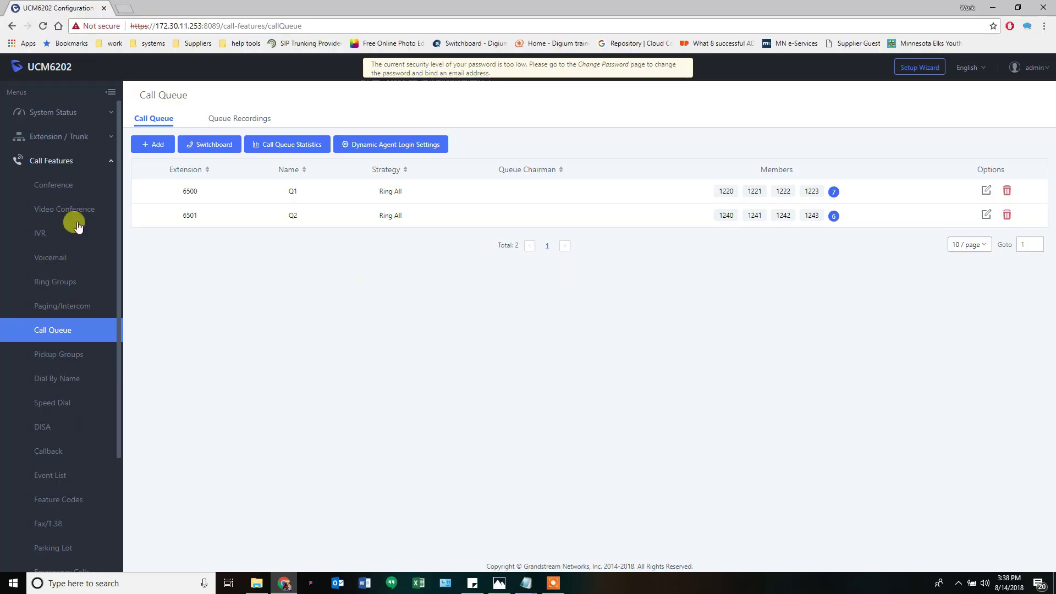
Start a new IVR from the Call Features IVR list, with extension 7000 prefilled
left_click(47, 234)
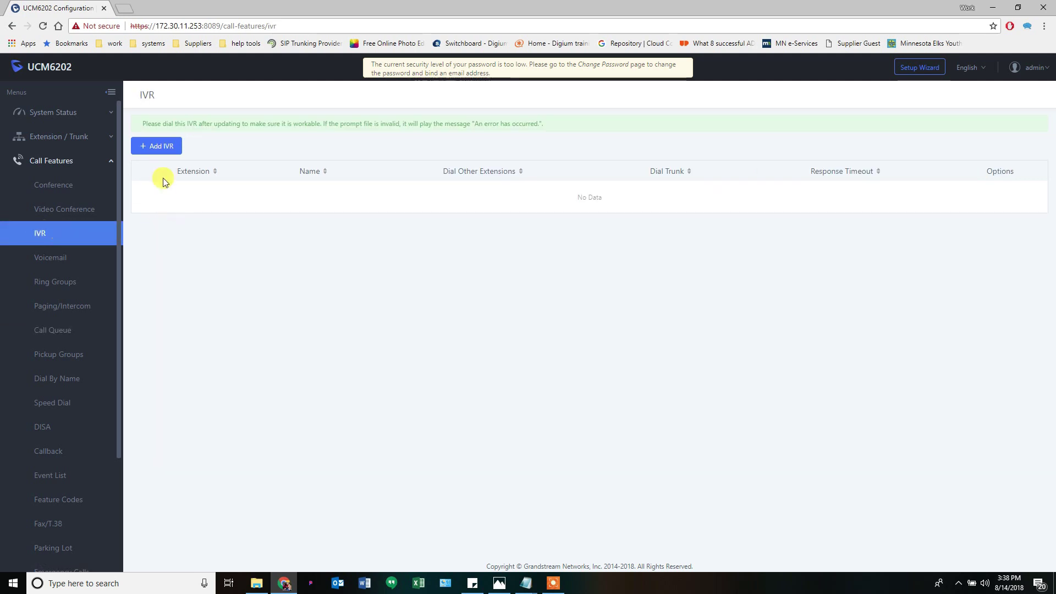
left_click(162, 148)
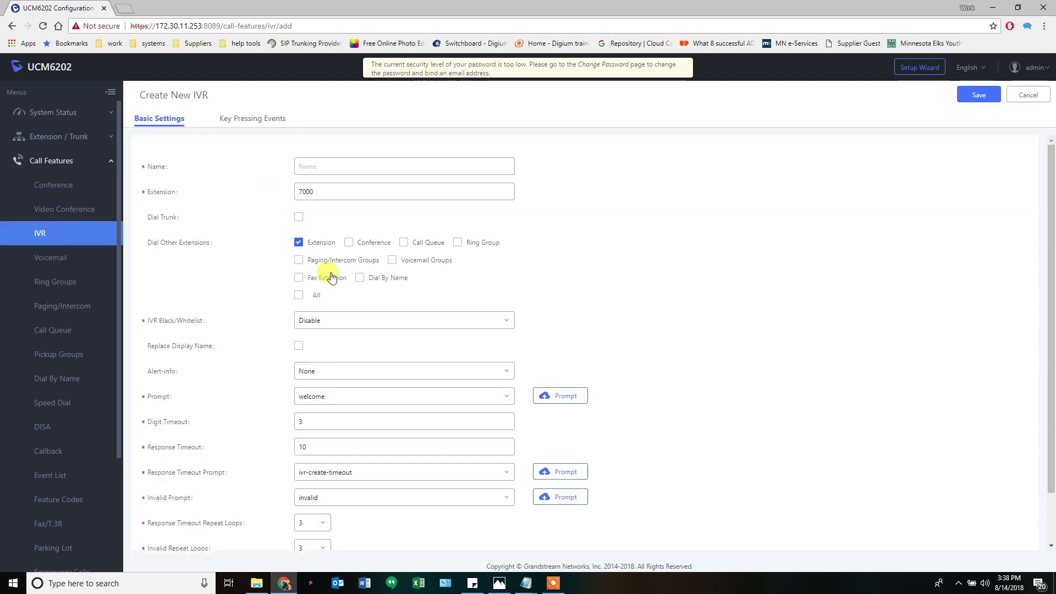
View the Set up UCM.png call-flow diagram showing the IVR's five options
left_click(512, 586)
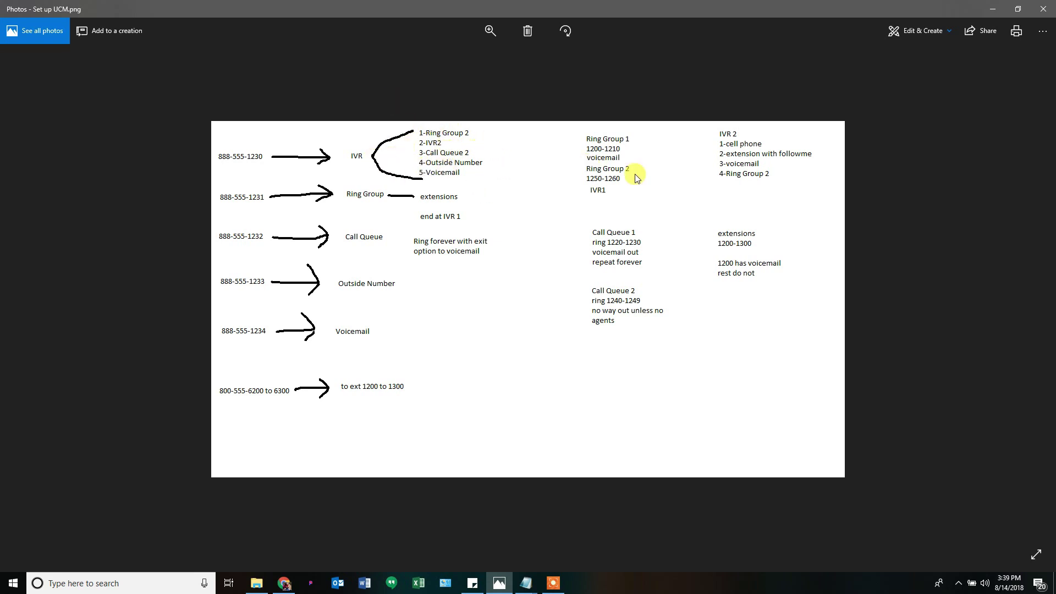
Name the new IVR 'IVR2' and change its extension to 7001
left_click(994, 9)
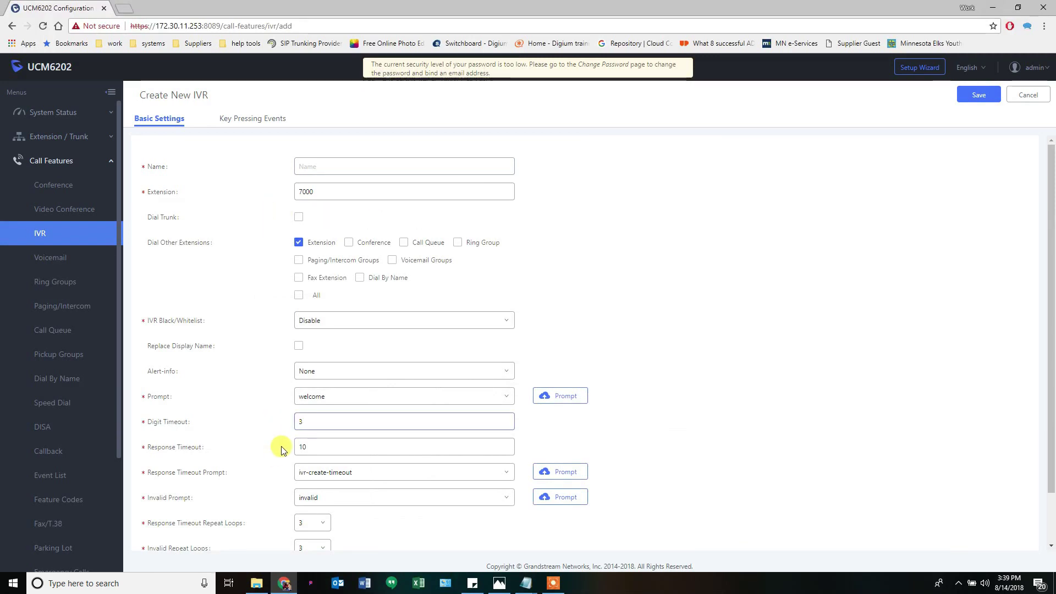
left_click(311, 169)
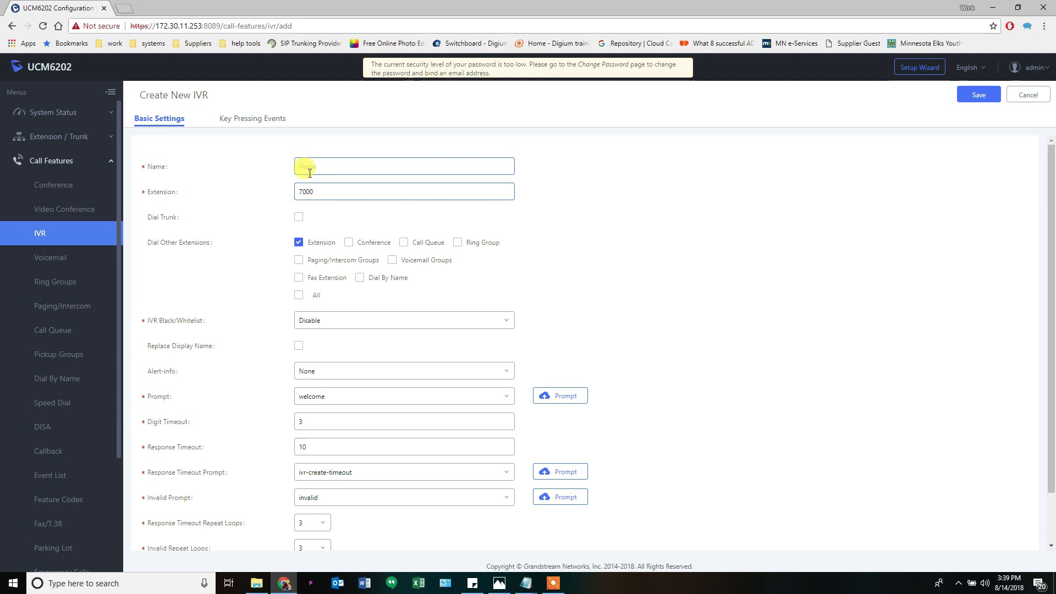
type("IVR")
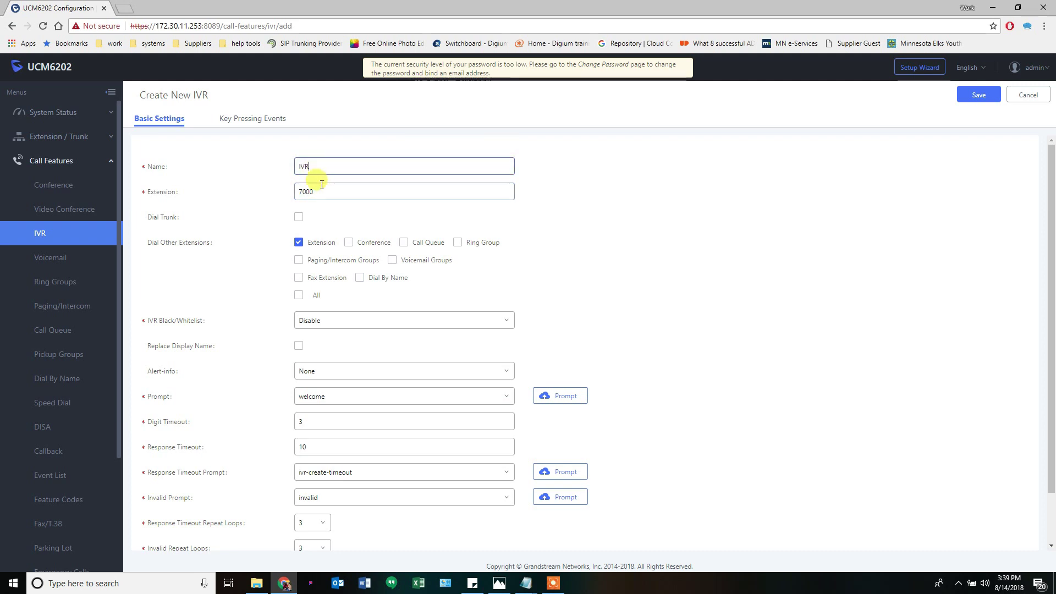
left_click(322, 187)
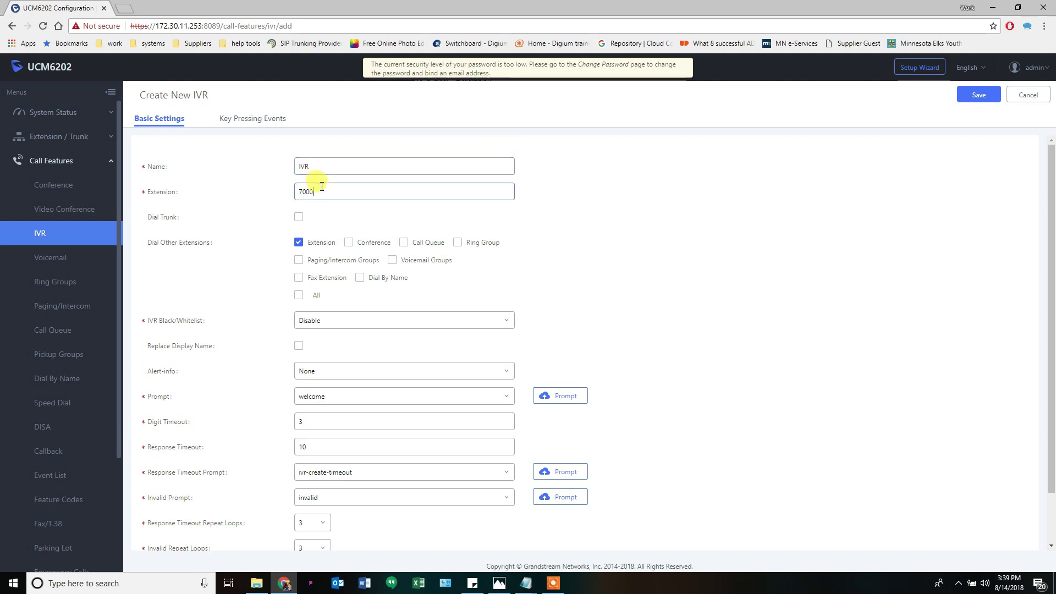
key("BackSpace")
left_click(323, 162)
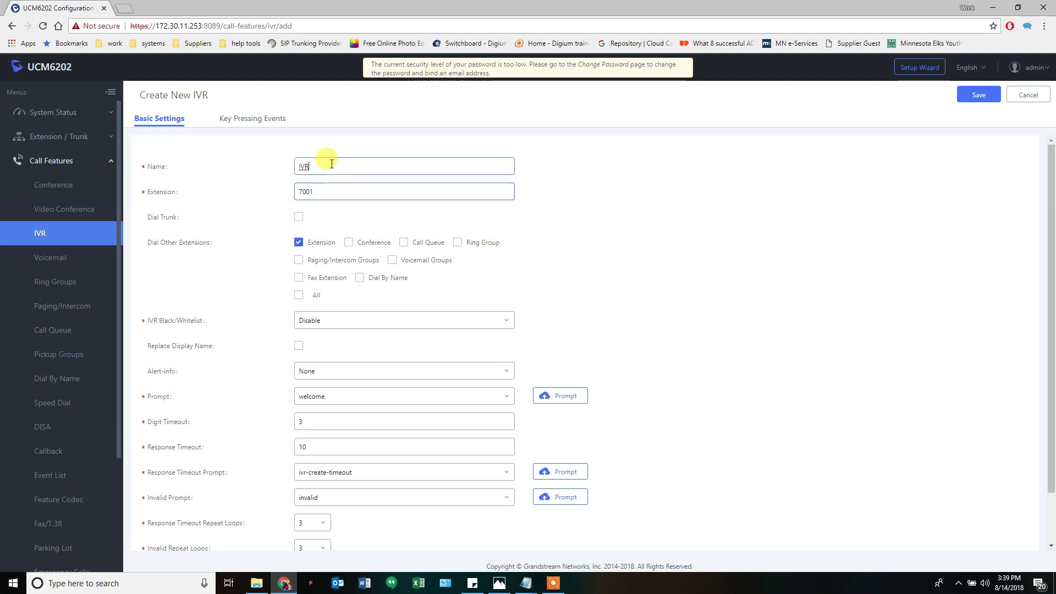
type("2")
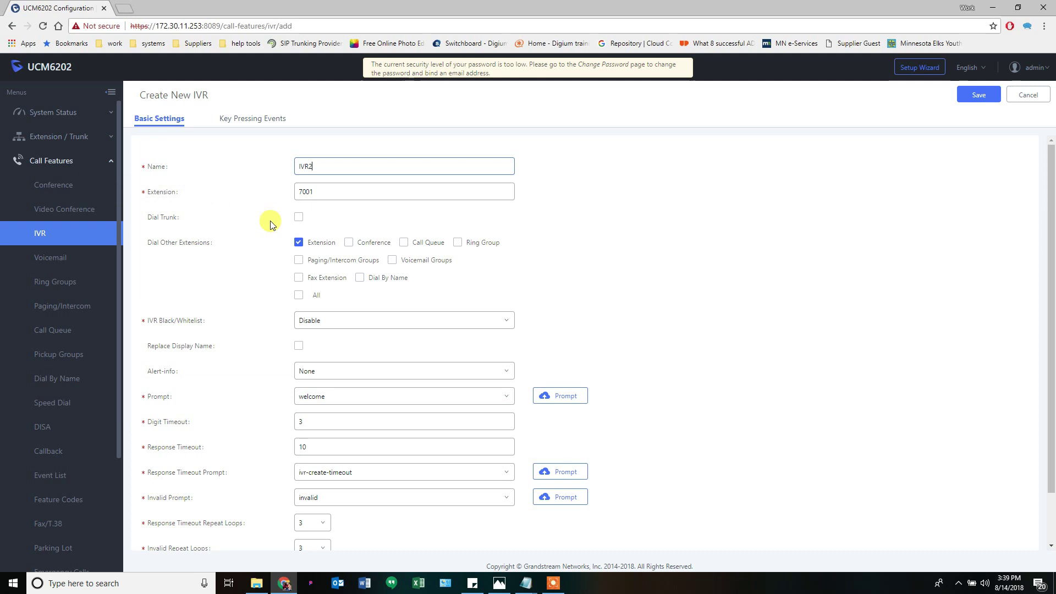
Enable Dial Trunk with National permission, keeping dialing other extensions allowed
mouse_move(171, 217)
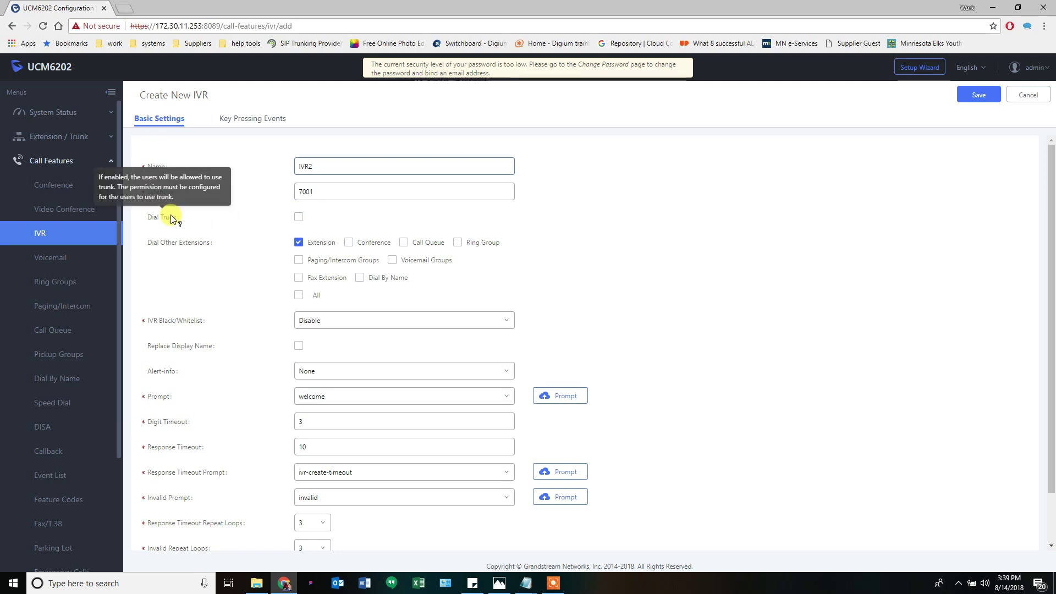
left_click(298, 217)
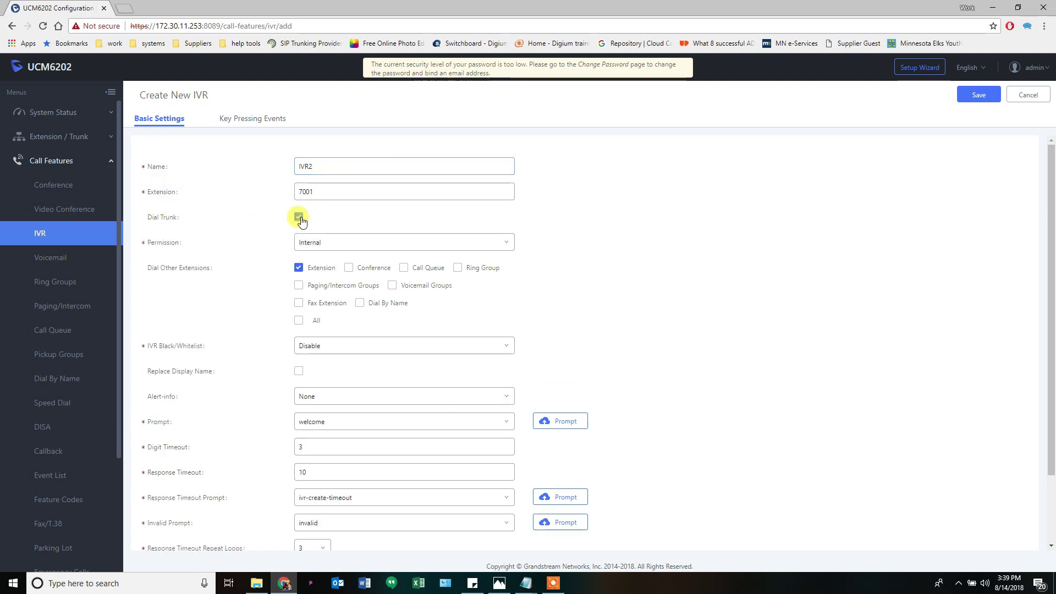
left_click(328, 243)
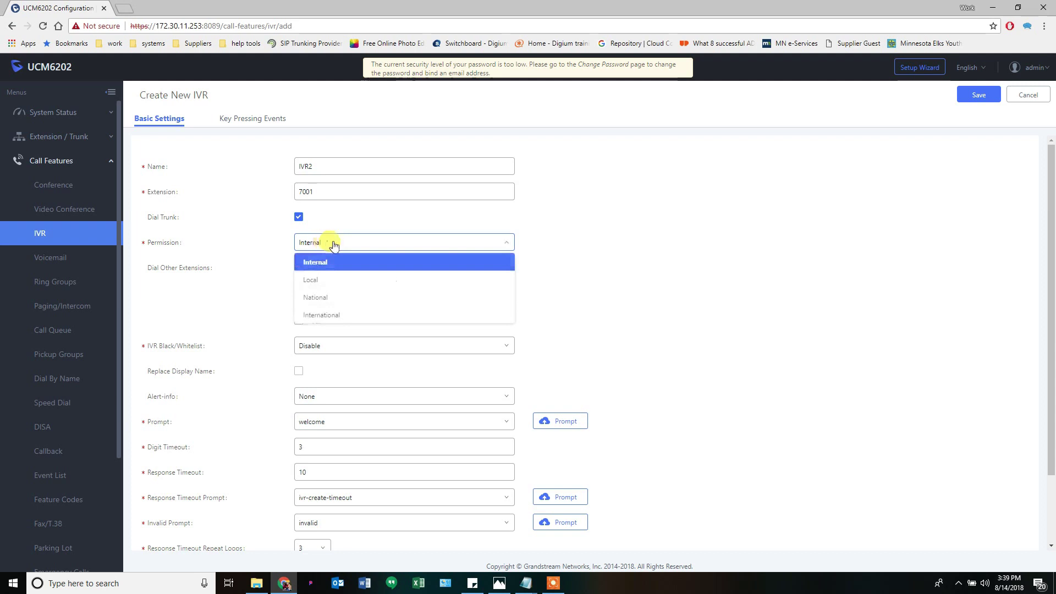
left_click(320, 298)
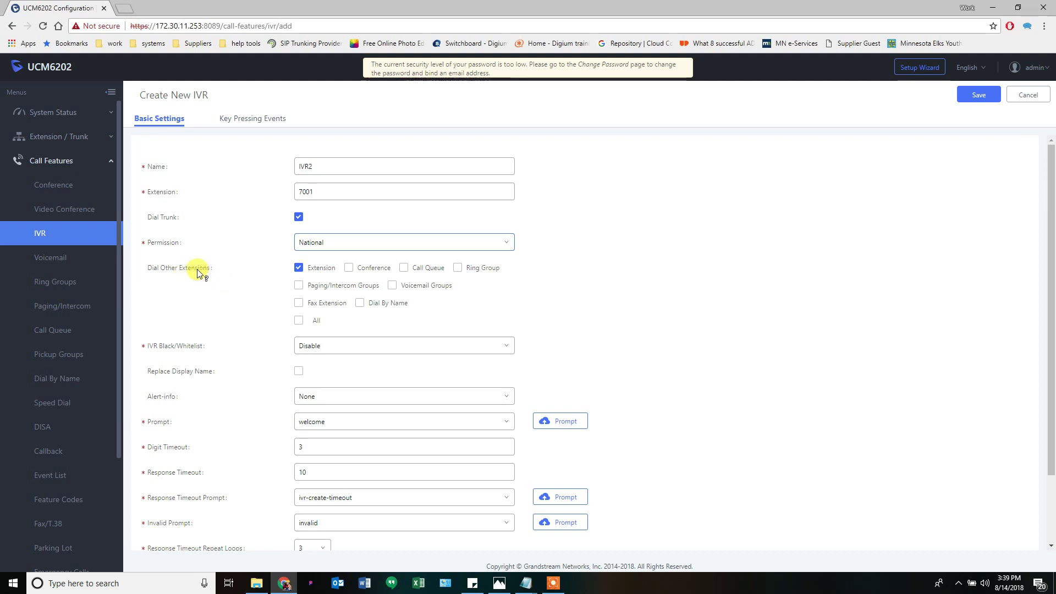
mouse_move(198, 273)
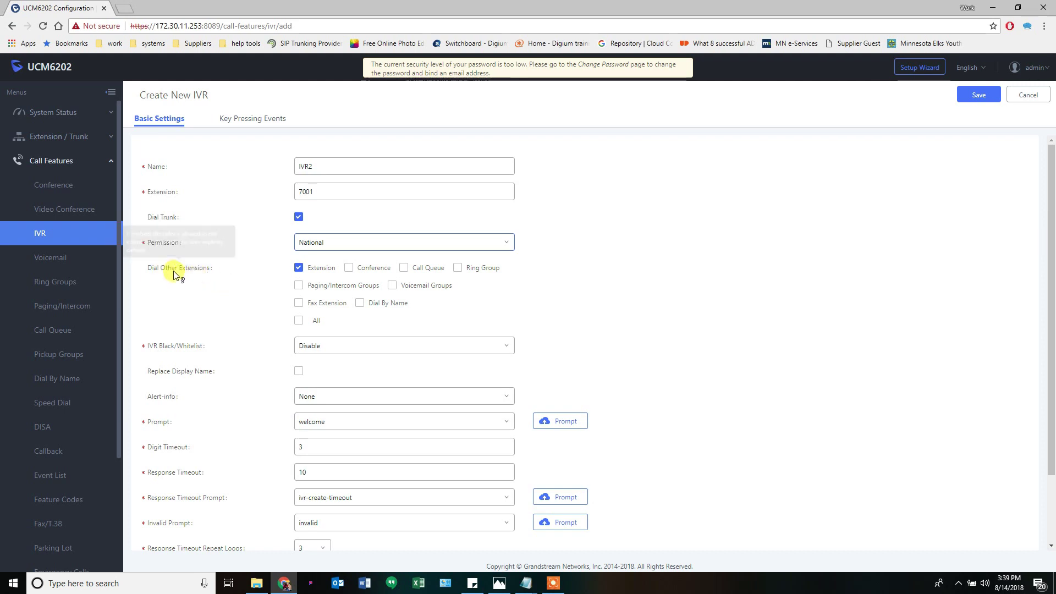
left_click(299, 269)
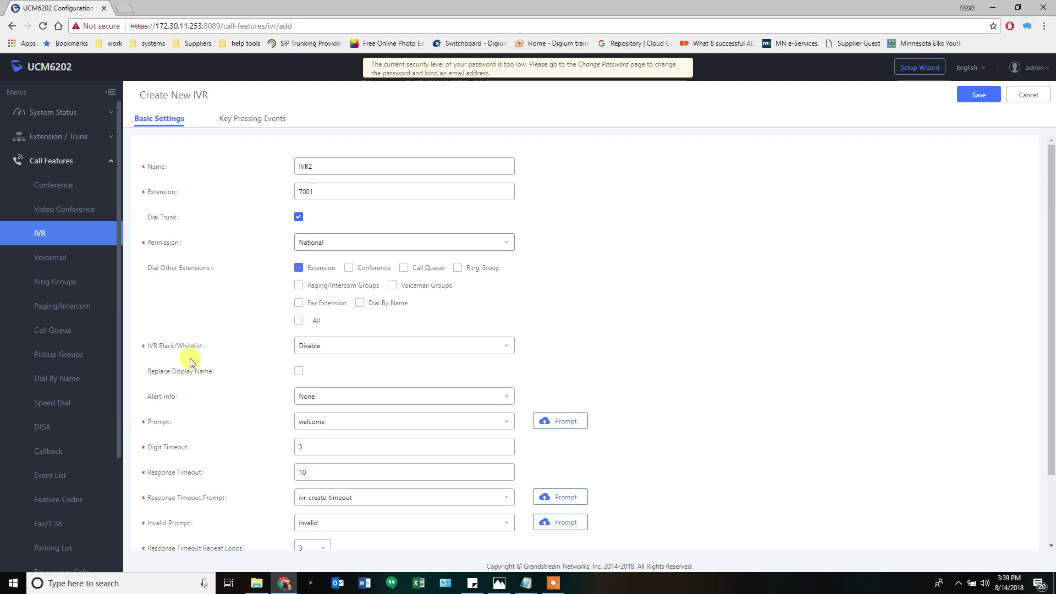
left_click(298, 269)
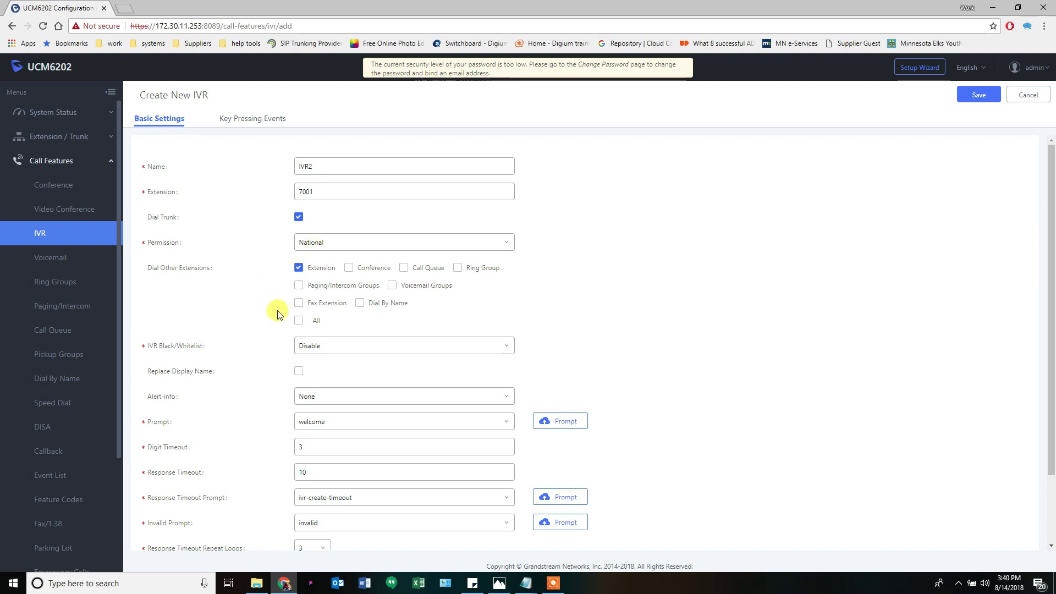
scroll(217, 344, "down", 1)
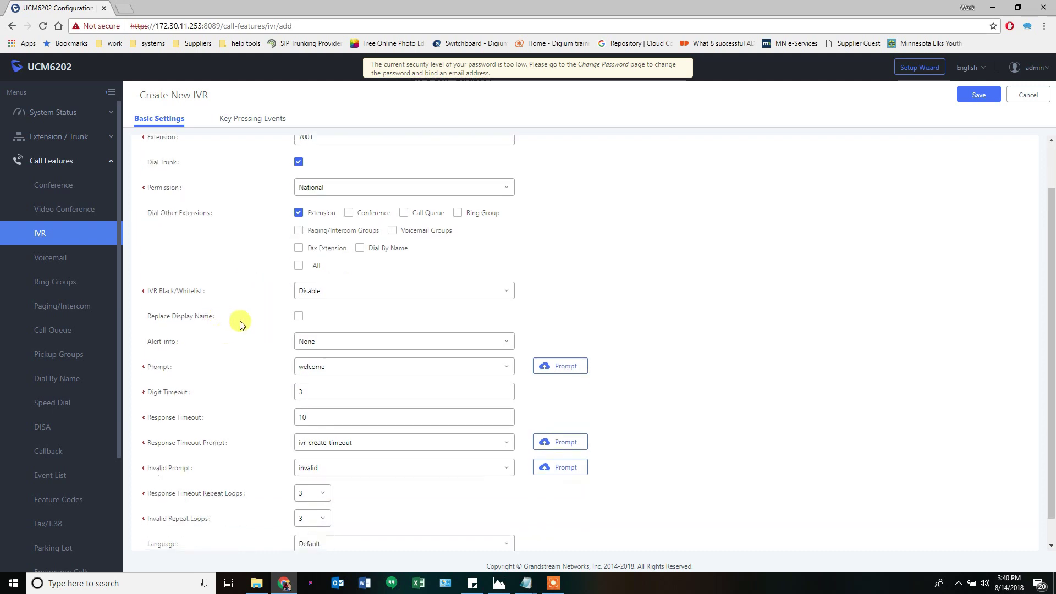
scroll(223, 285, "down", 1)
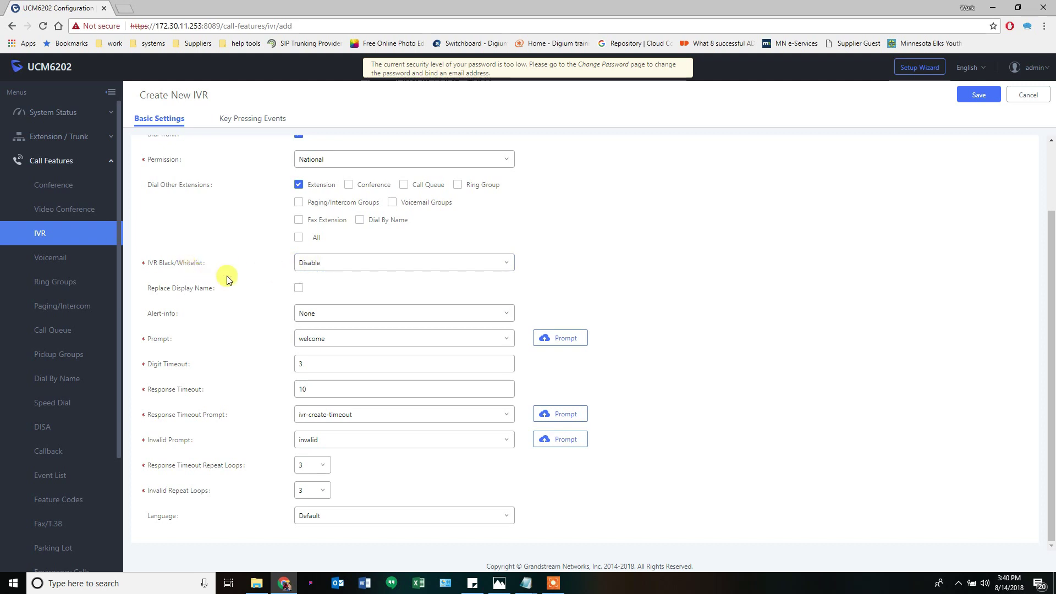
mouse_move(162, 290)
scroll(202, 307, "up", 3)
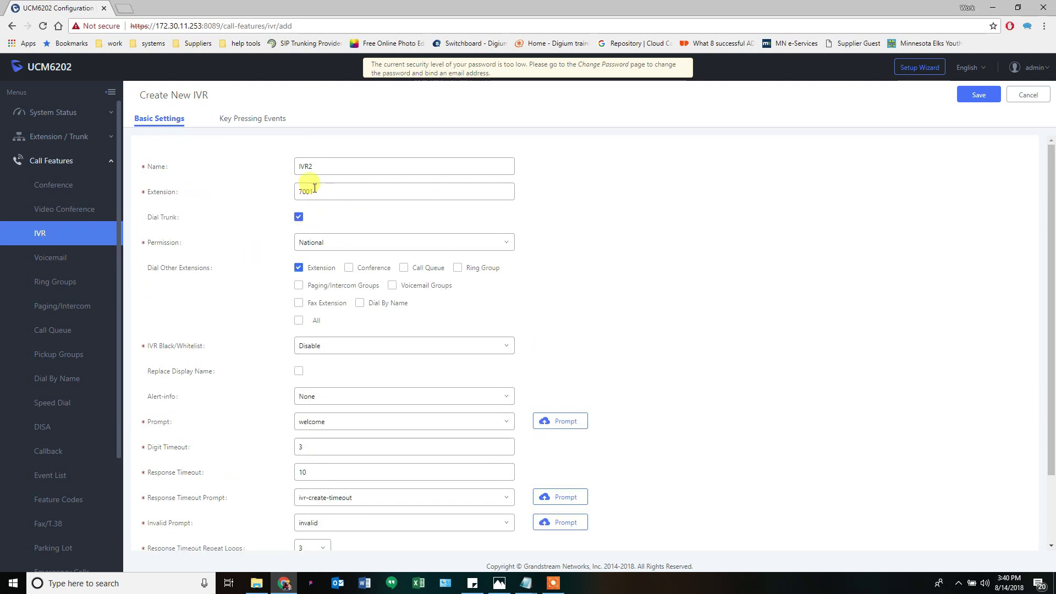
scroll(200, 398, "down", 1)
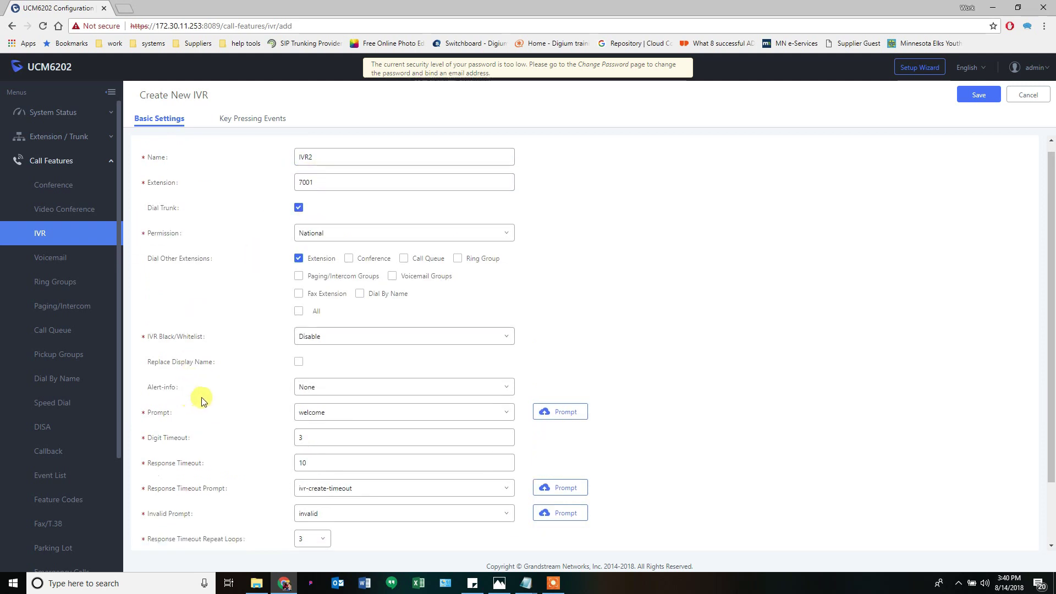
mouse_move(155, 344)
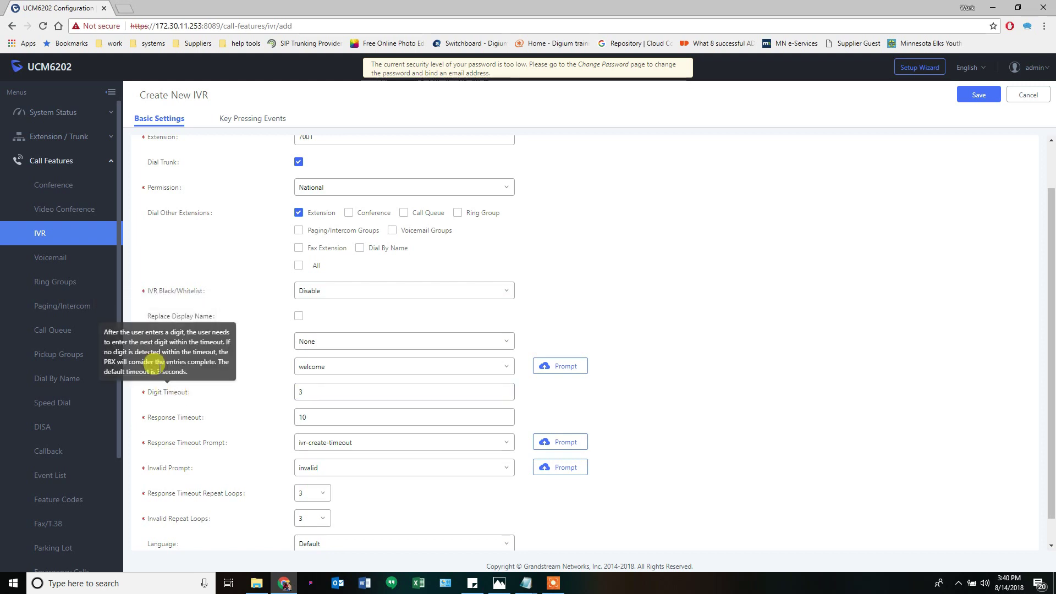
mouse_move(164, 374)
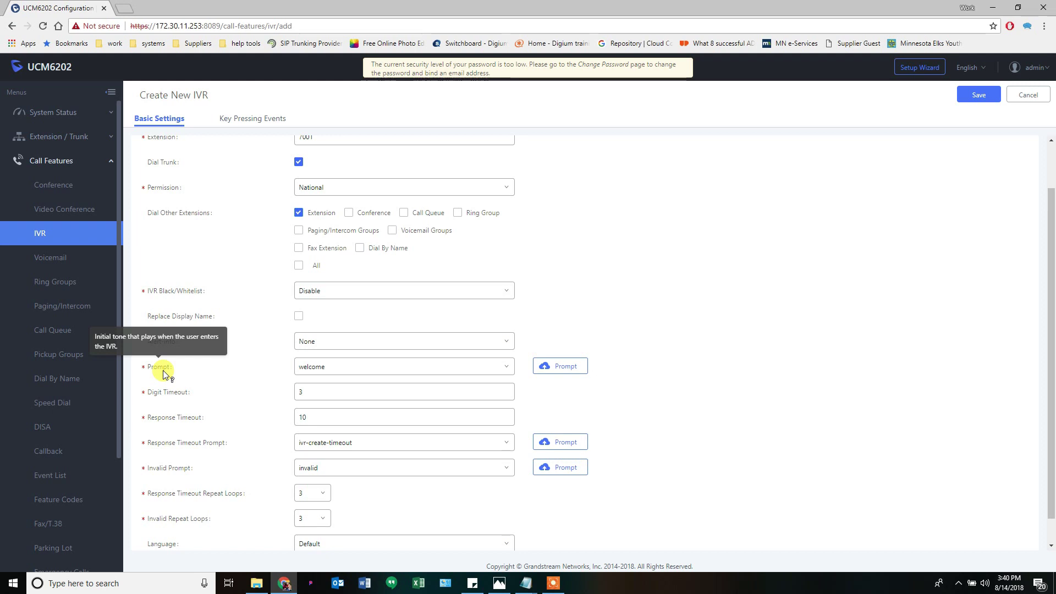
left_click(328, 371)
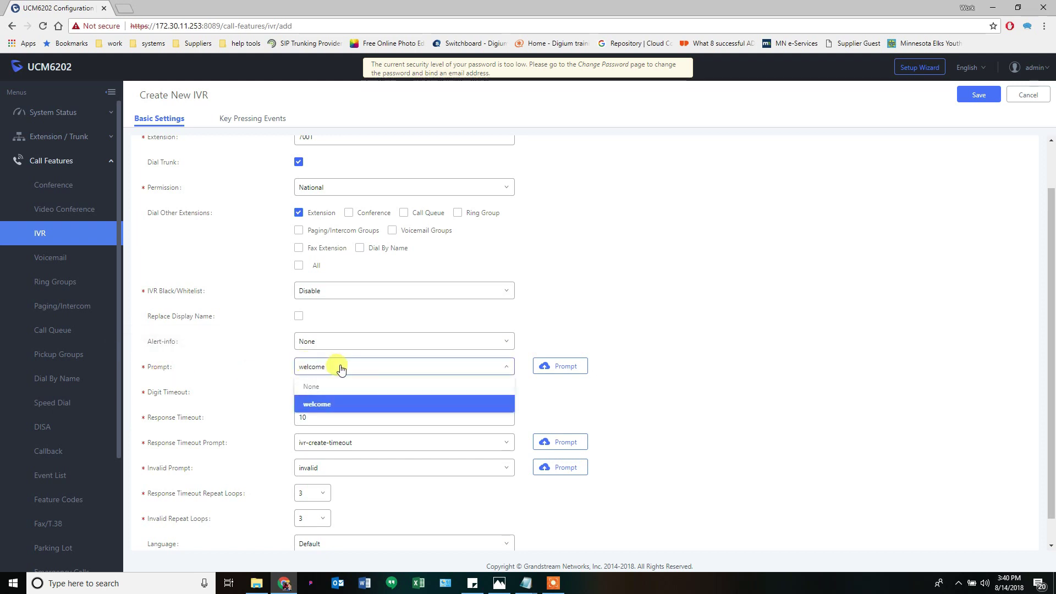
left_click(309, 371)
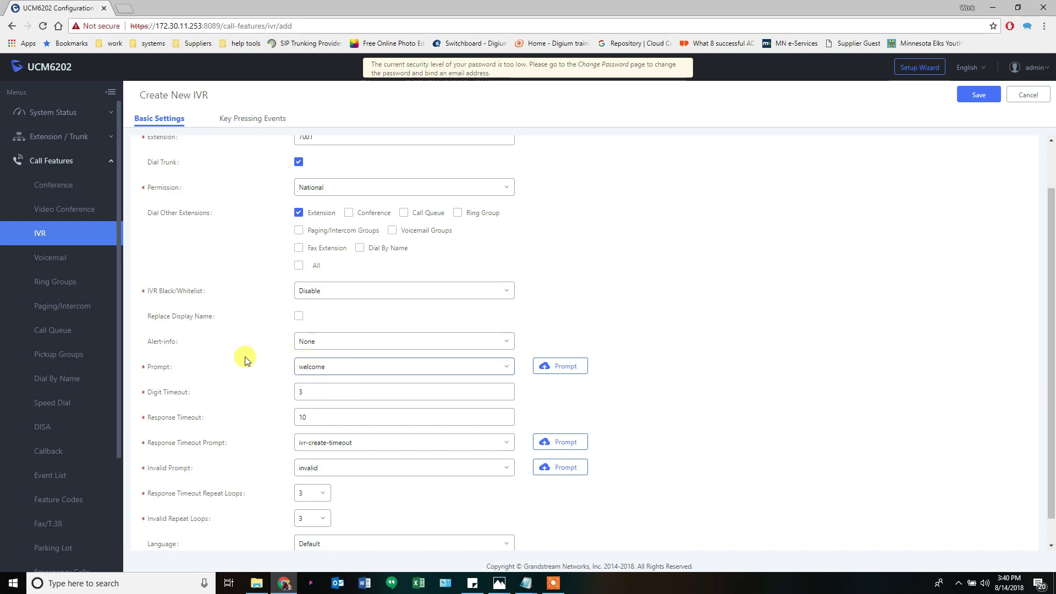
scroll(240, 378, "down", 1)
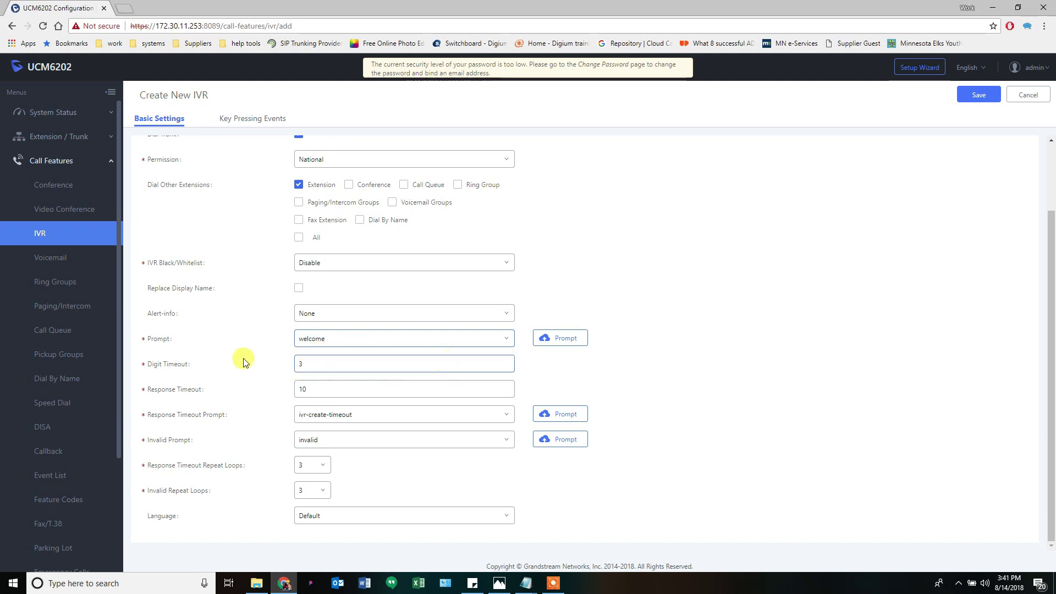
left_click(300, 364)
key("BackSpace")
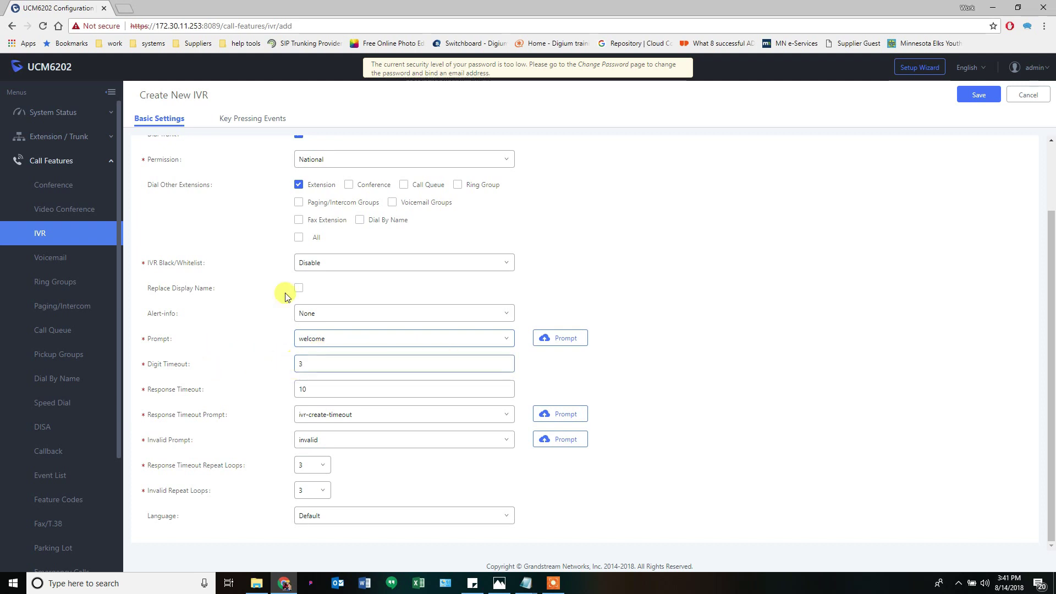
type("3")
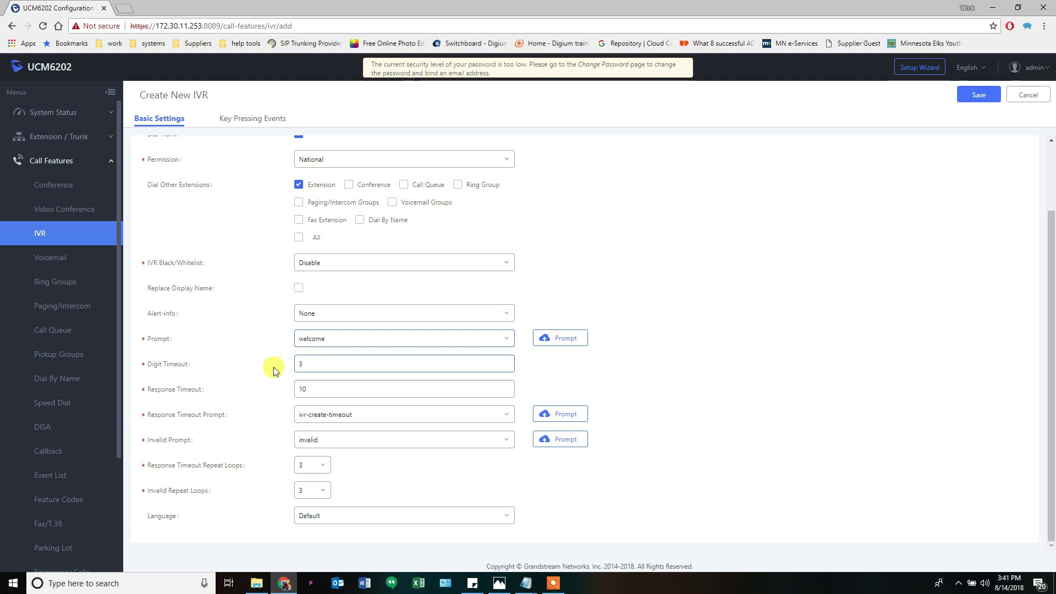
mouse_move(166, 400)
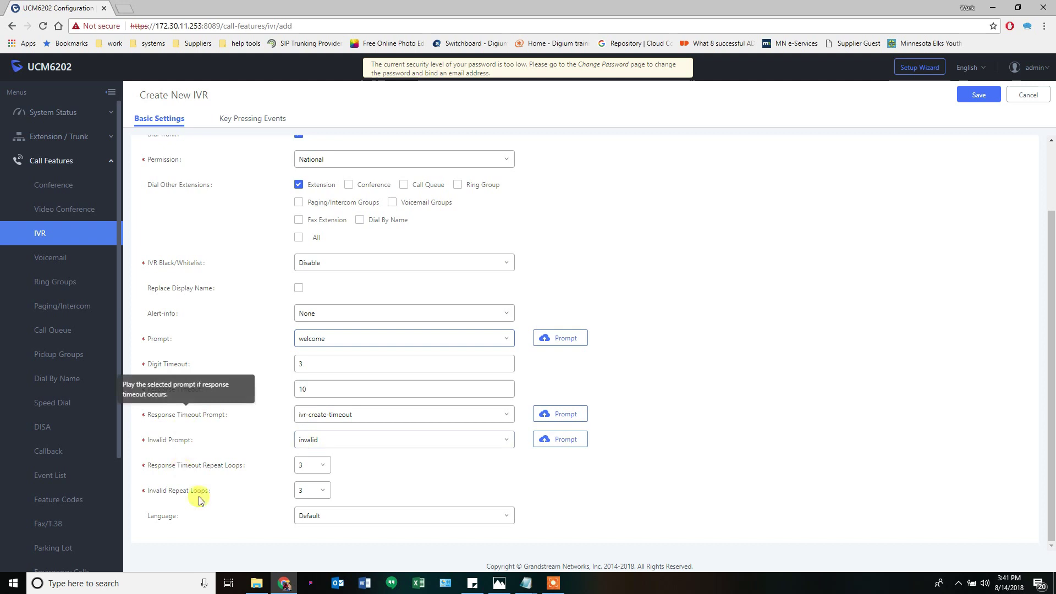
mouse_move(183, 495)
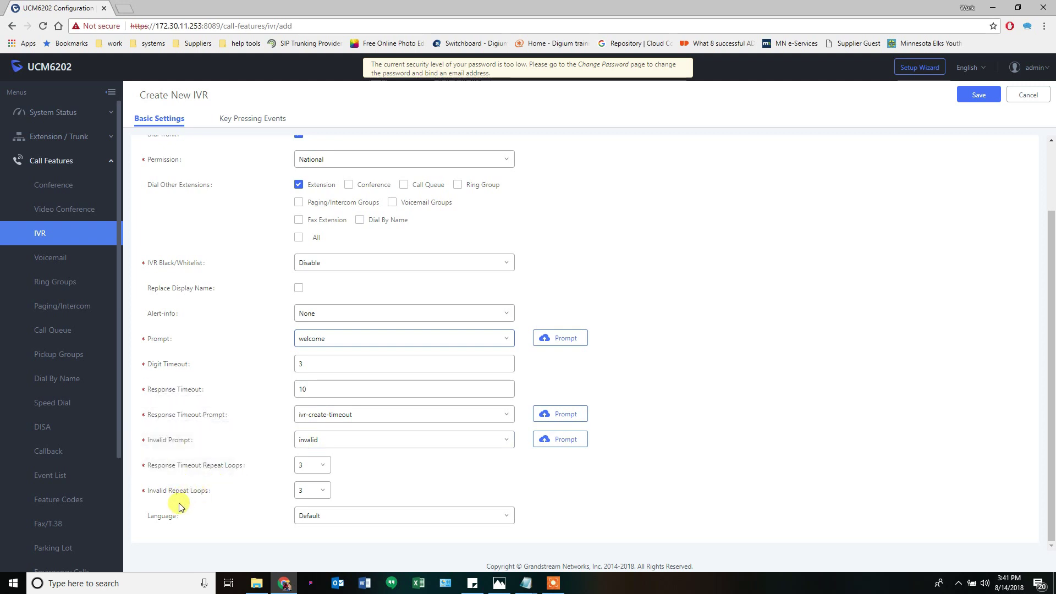
mouse_move(226, 468)
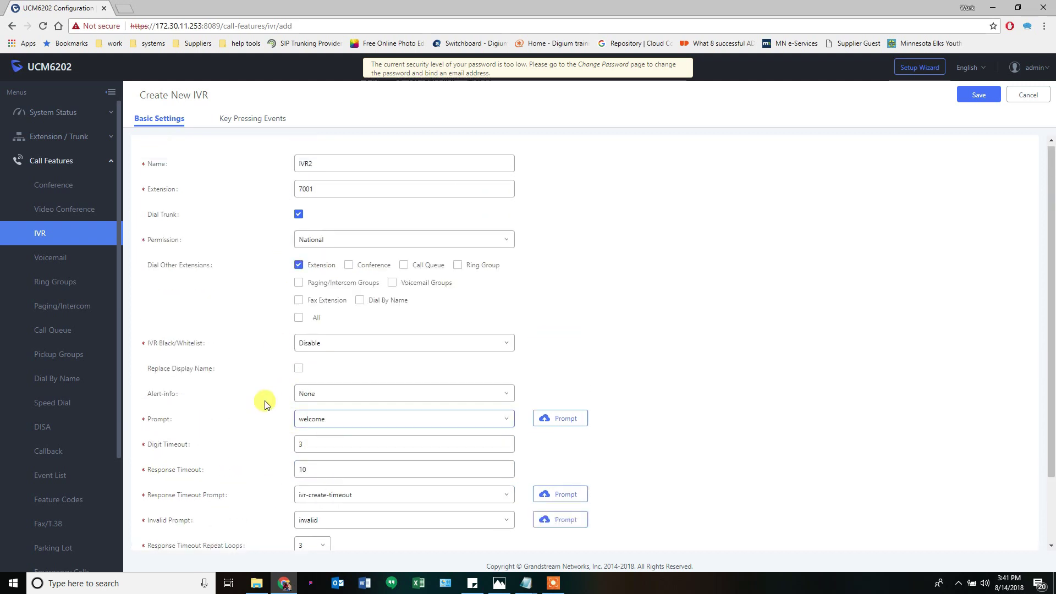
On Key Pressing Events, keep Custom Prompt as the timeout destination and consult the diagram
left_click(250, 123)
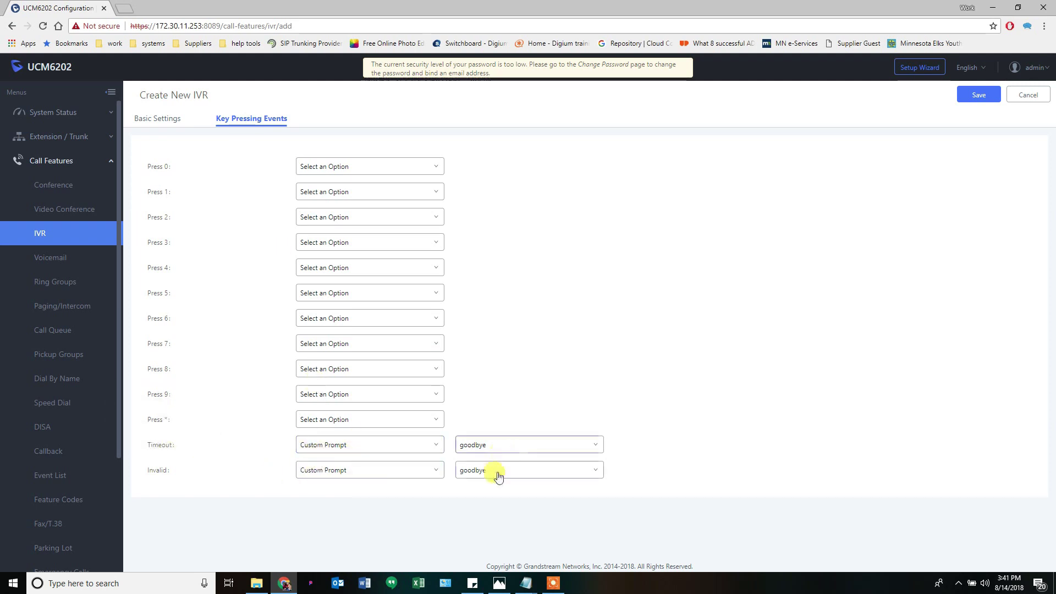
left_click(407, 448)
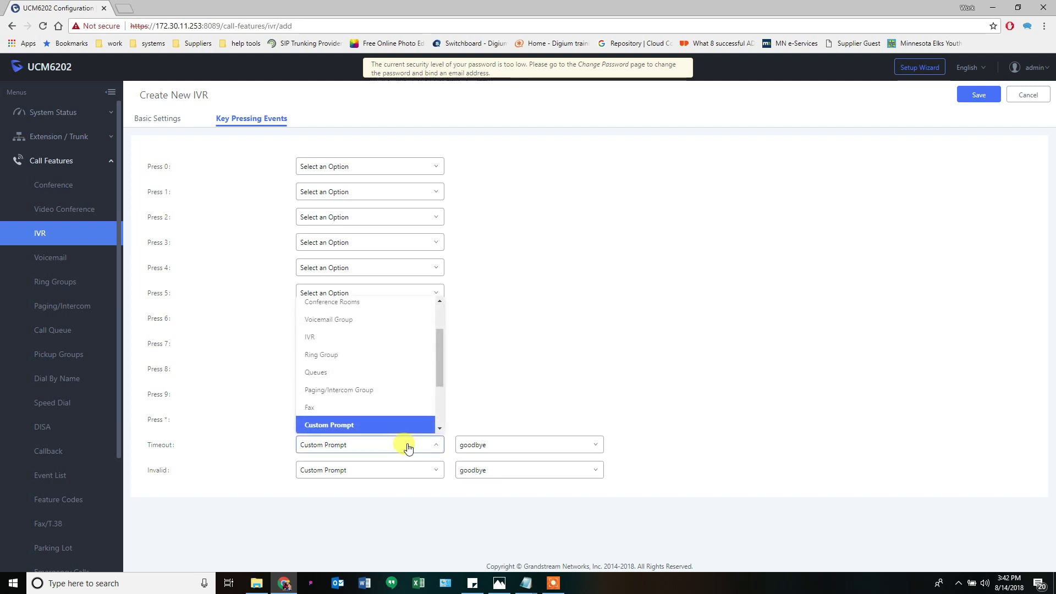
left_click(408, 449)
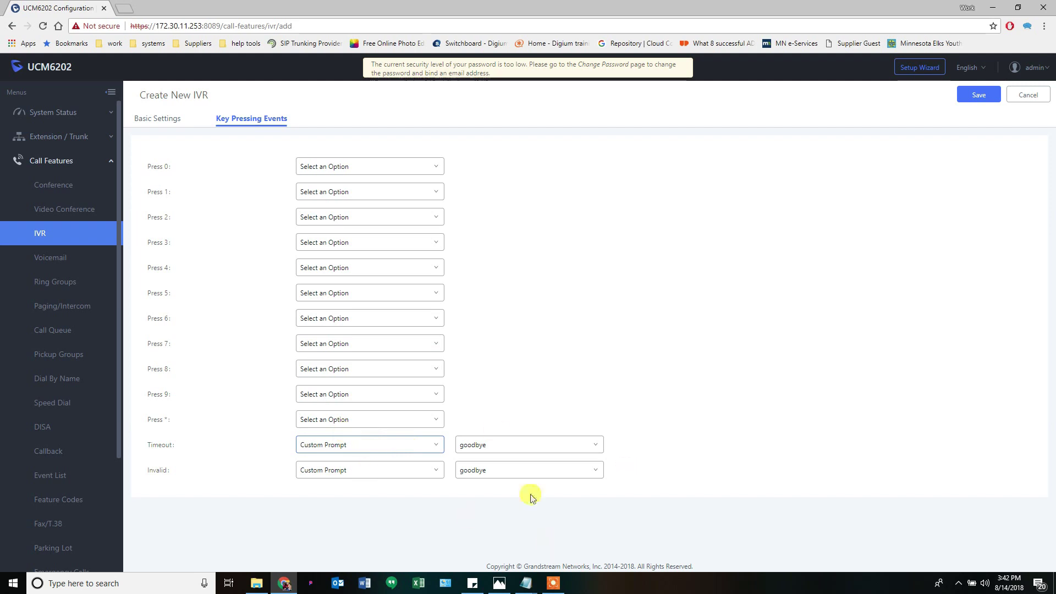
left_click(499, 584)
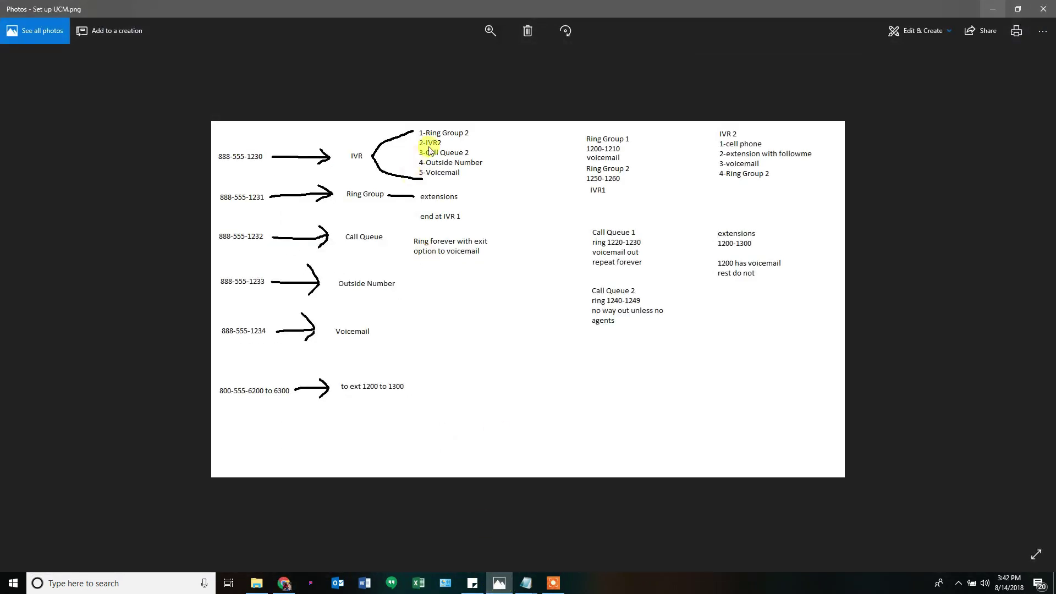
left_click(993, 9)
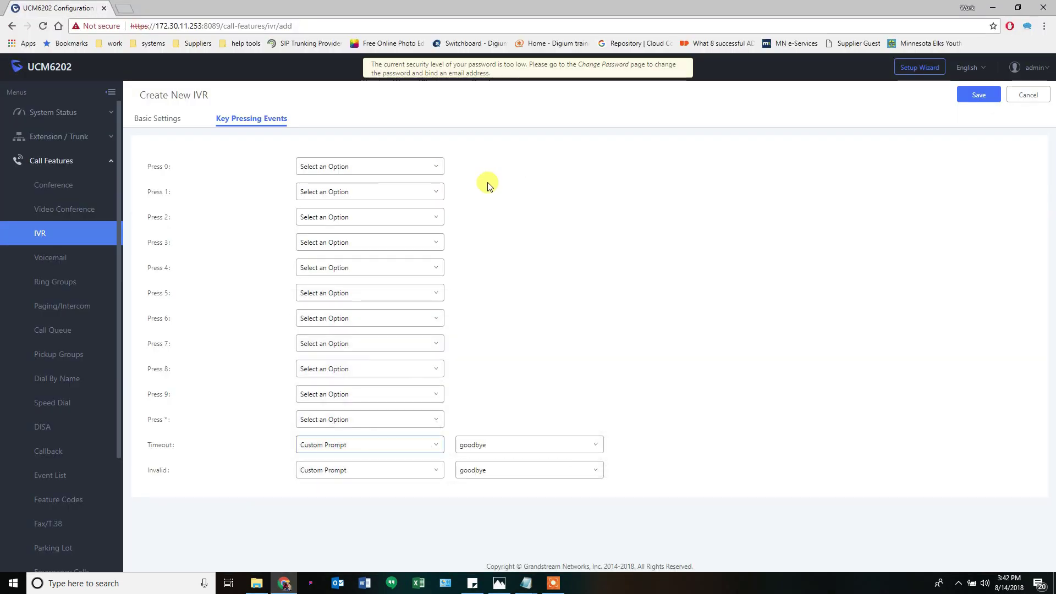
Route key 1 to ring group RG2 and key 2 to an IVR
left_click(408, 192)
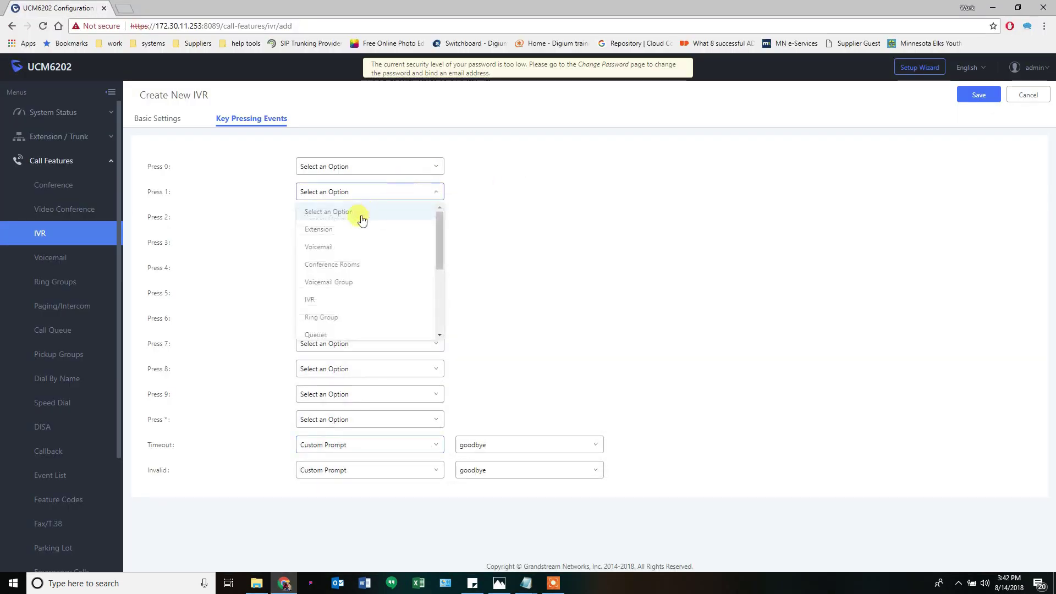
left_click(326, 318)
left_click(484, 193)
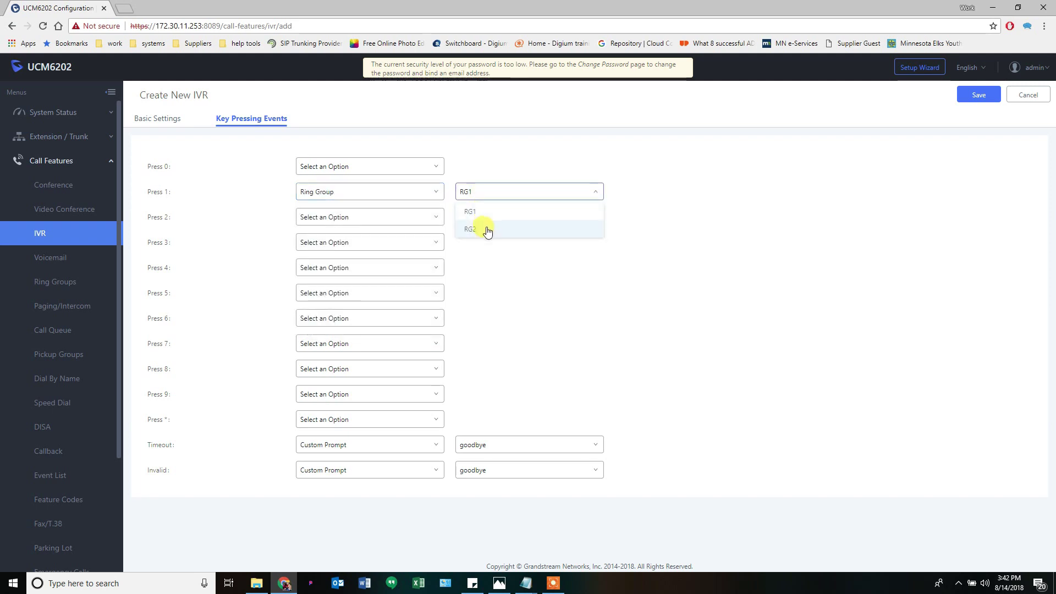
left_click(488, 231)
left_click(401, 218)
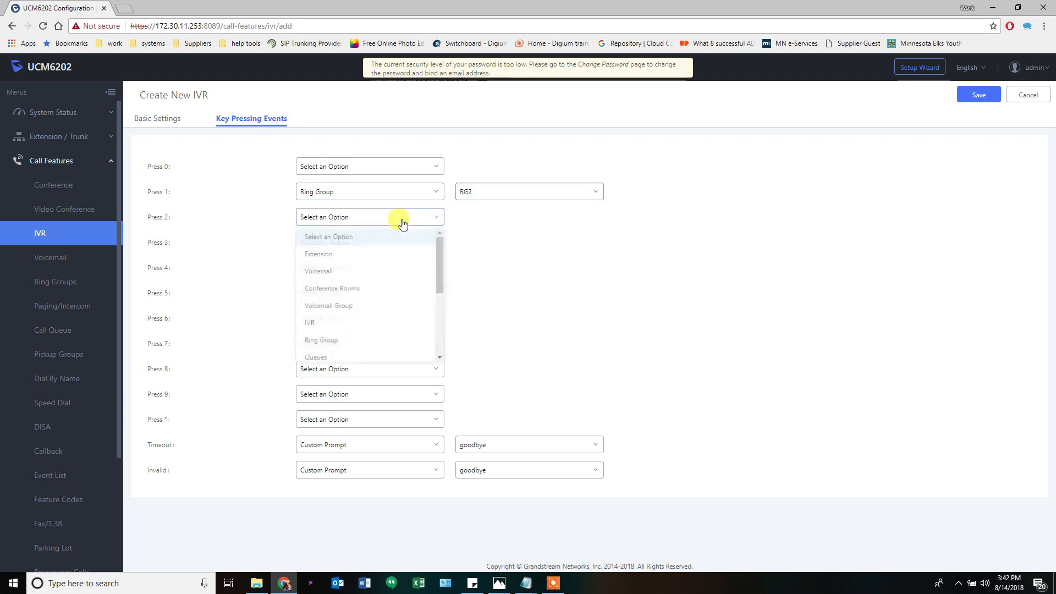
left_click(338, 328)
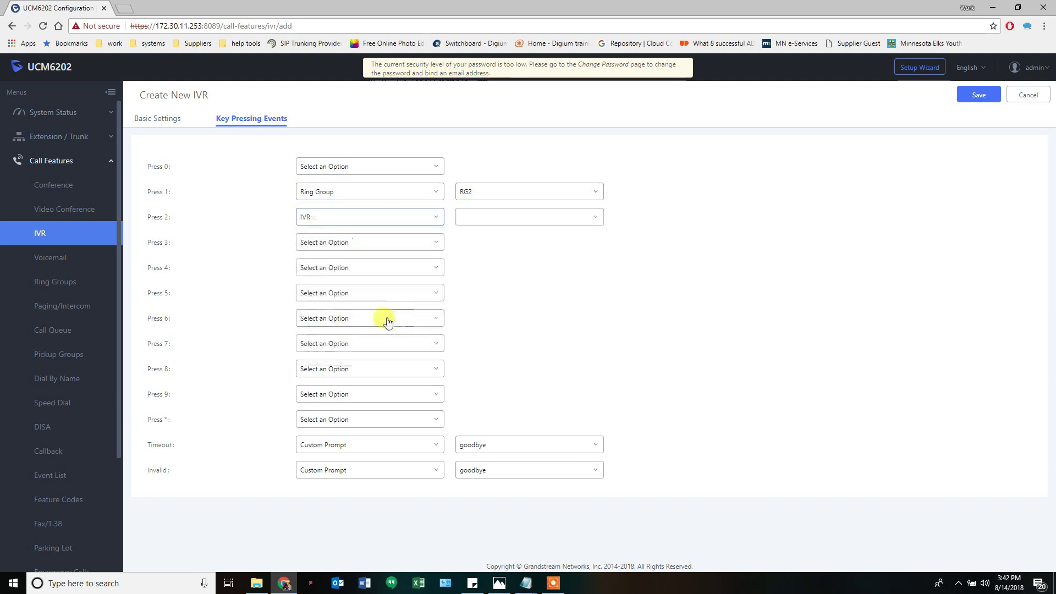
left_click(507, 584)
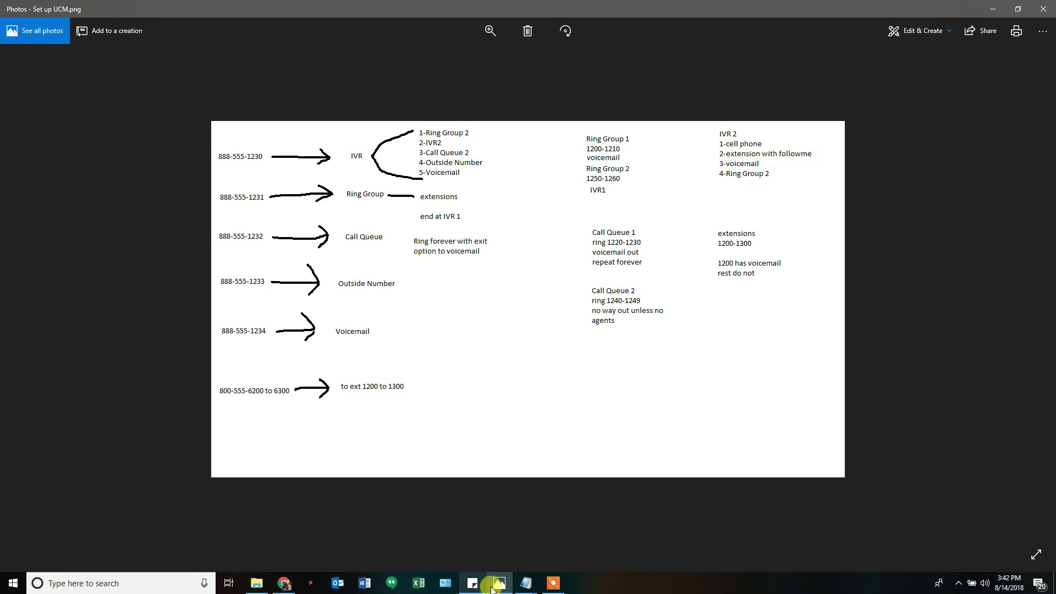
left_click(284, 583)
Change key 1 to an external number and key 2 to extension 1200
left_click(358, 191)
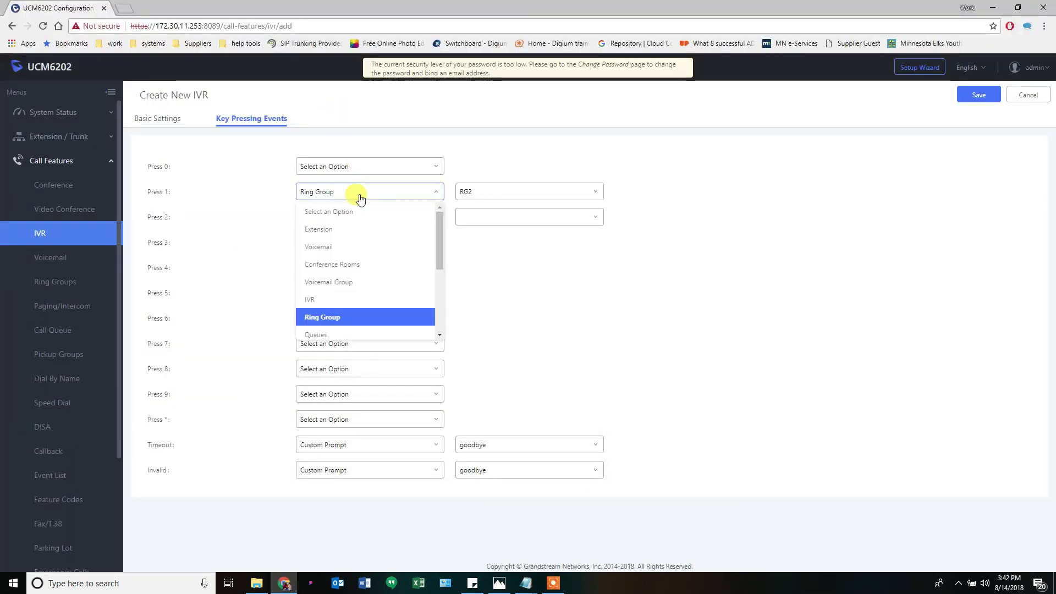
scroll(333, 286, "down", 2)
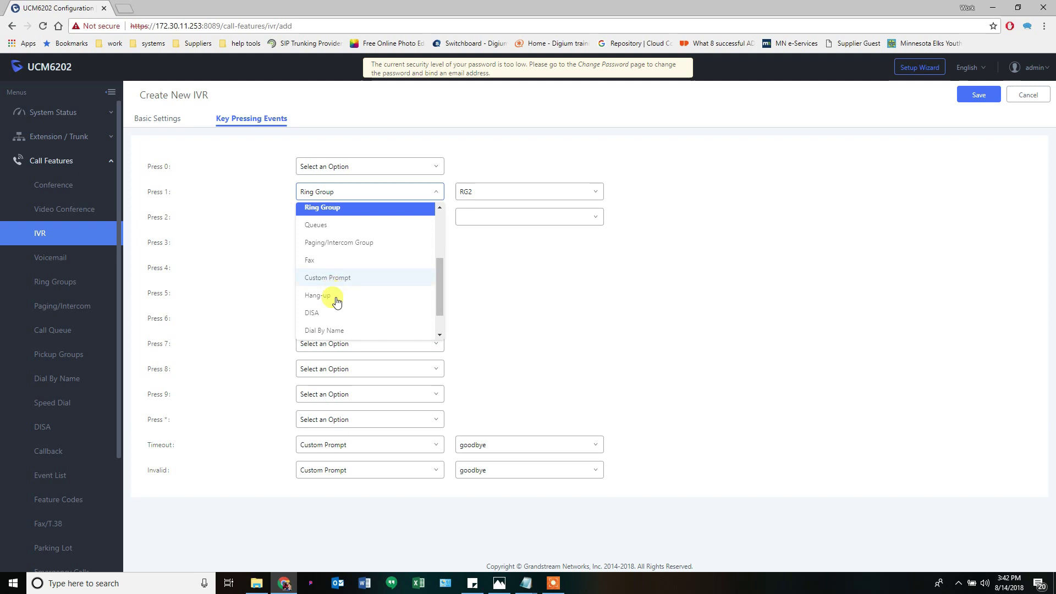
scroll(339, 315, "down", 1)
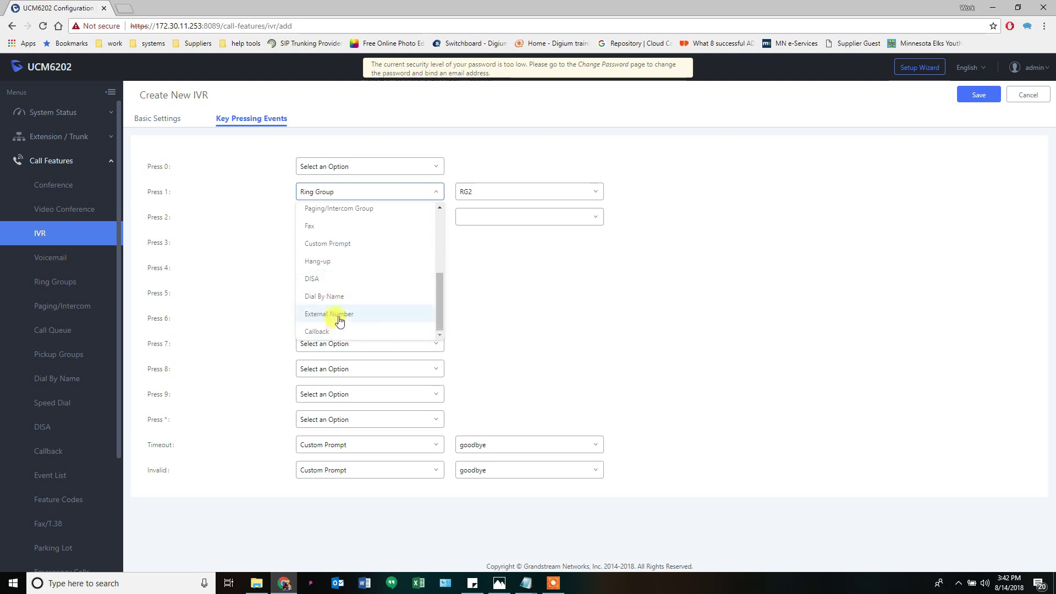
left_click(340, 322)
left_click(510, 191)
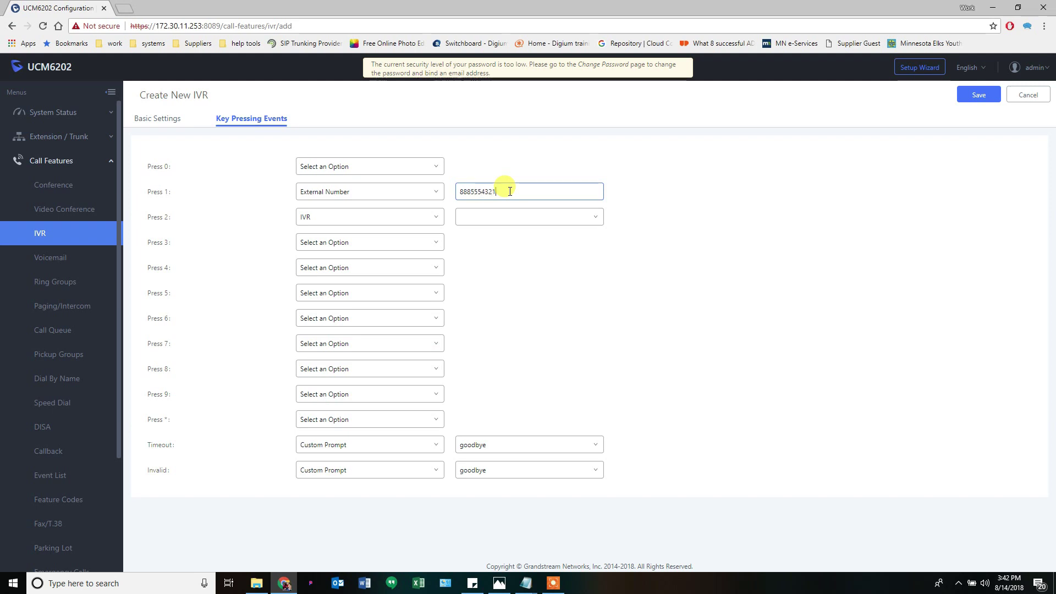
left_click(412, 217)
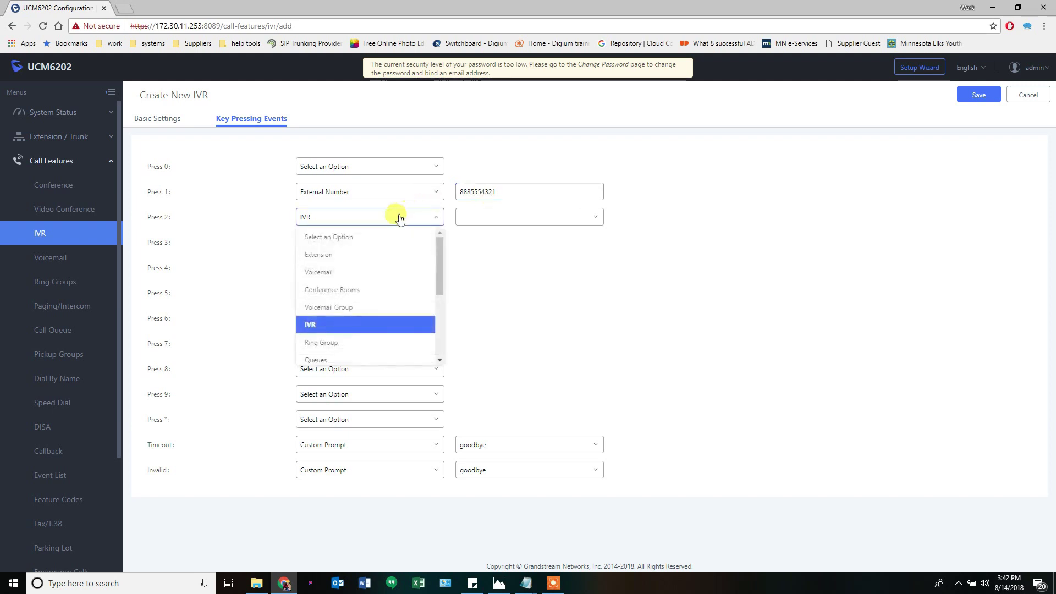
left_click(330, 254)
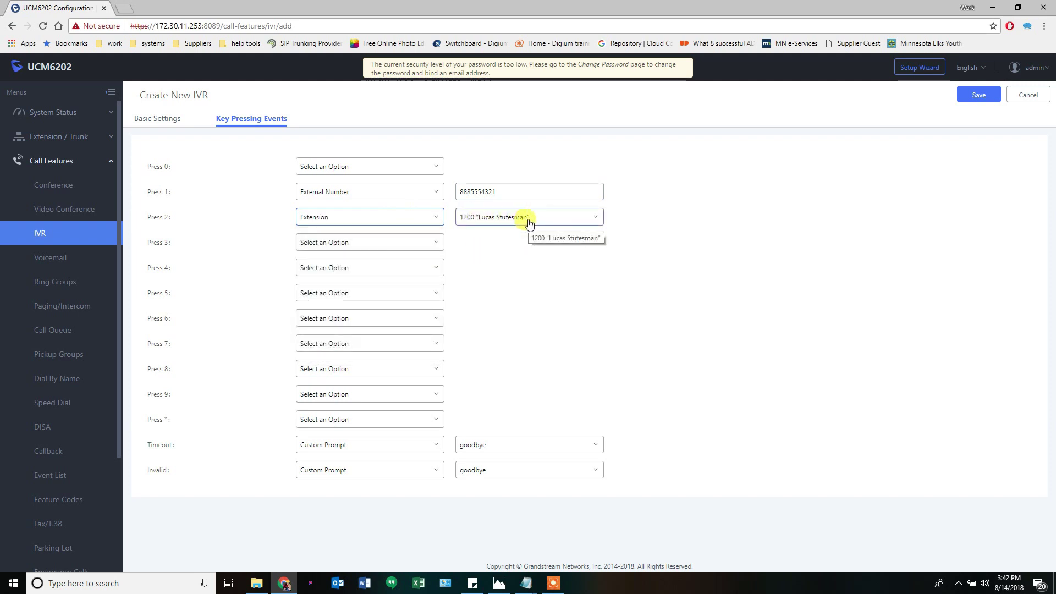
left_click(499, 583)
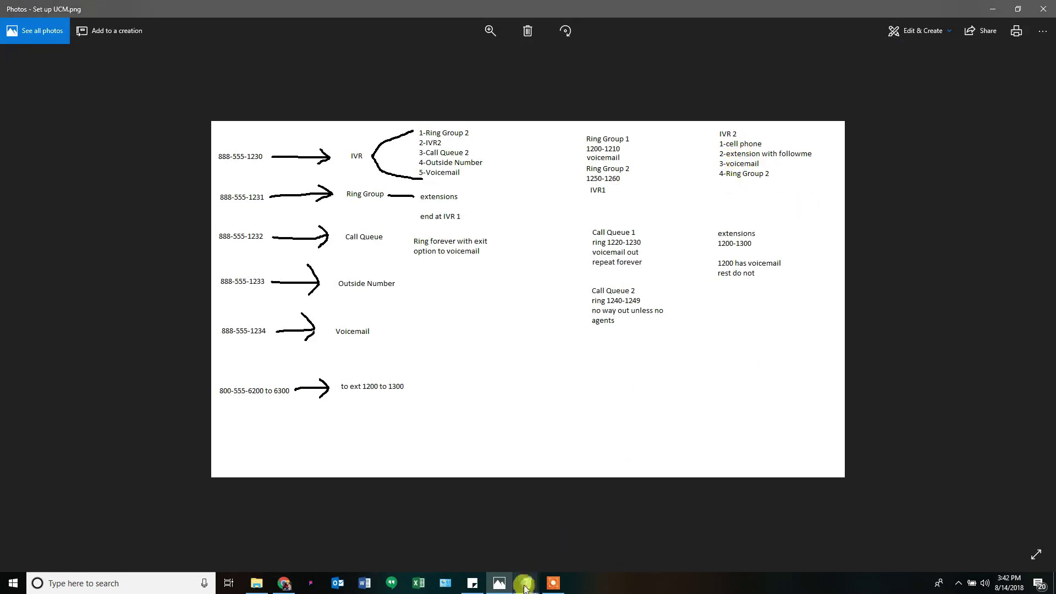
key("alt+Tab")
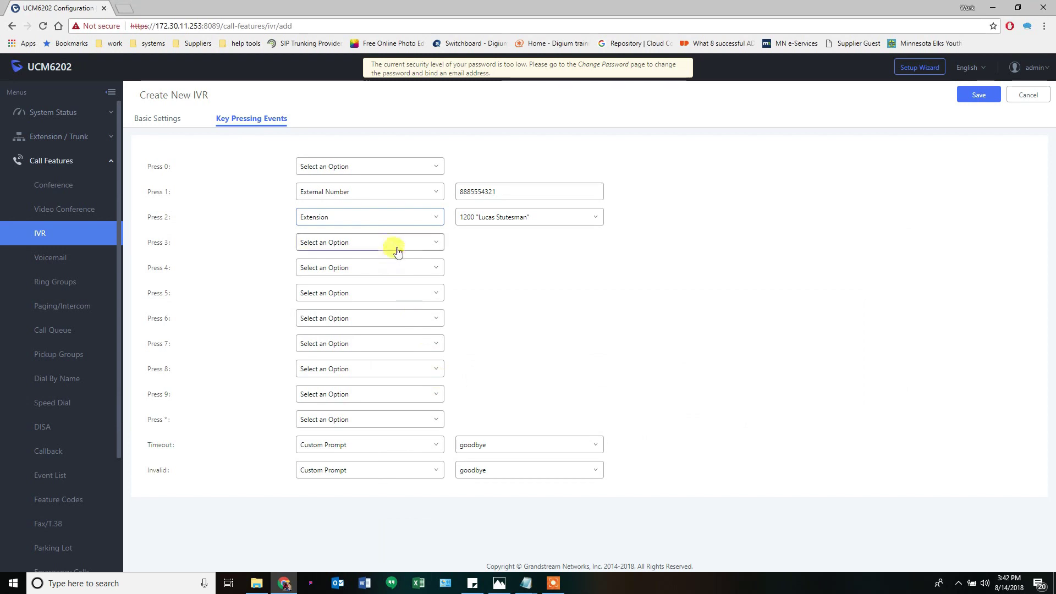
Send key 3 to voicemail and key 4 to ring group RG2
left_click(396, 246)
left_click(365, 297)
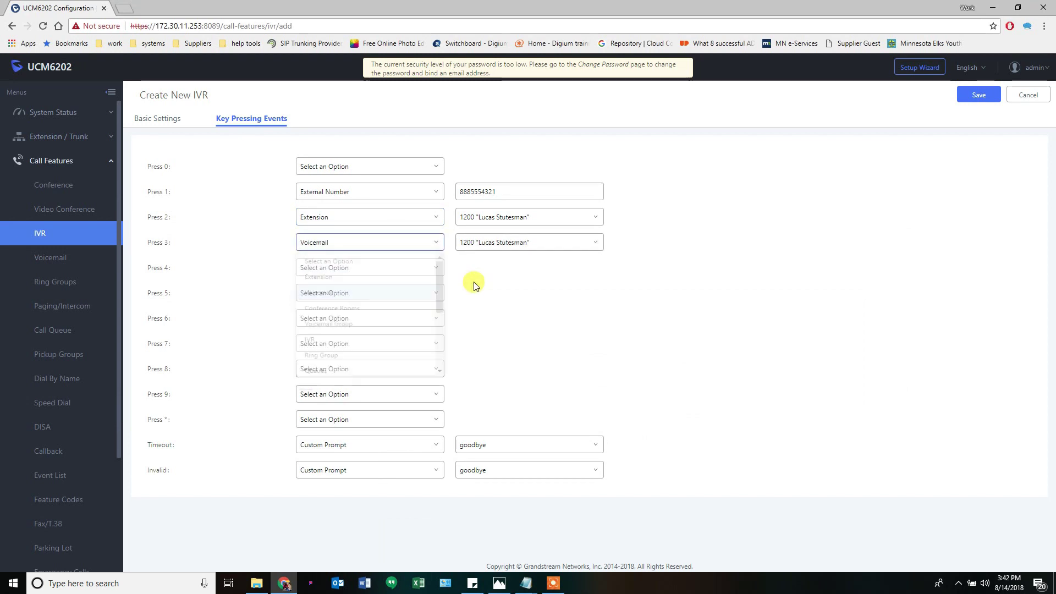
left_click(410, 270)
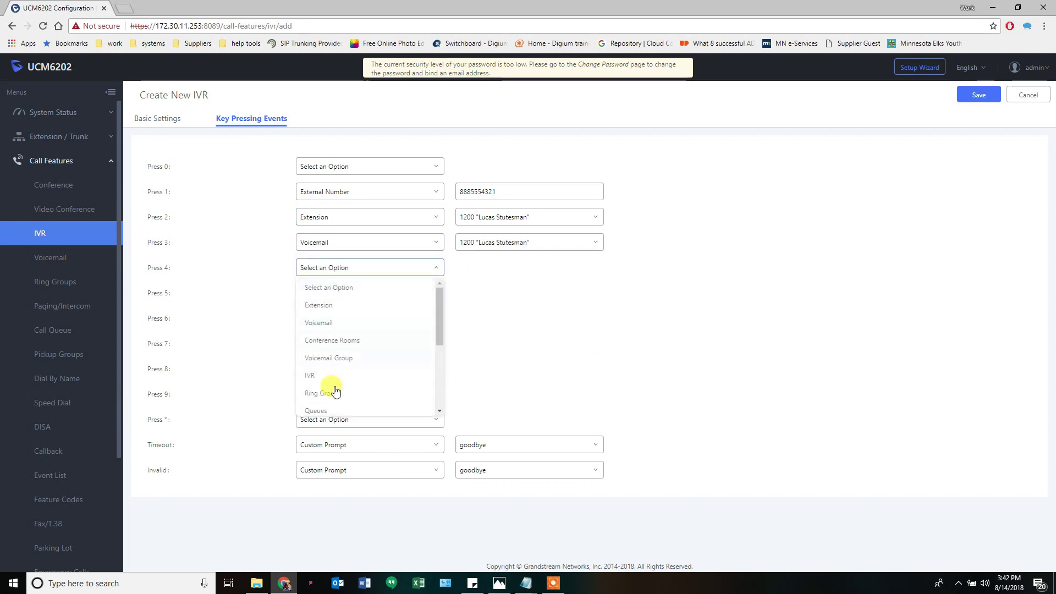
left_click(330, 394)
left_click(531, 268)
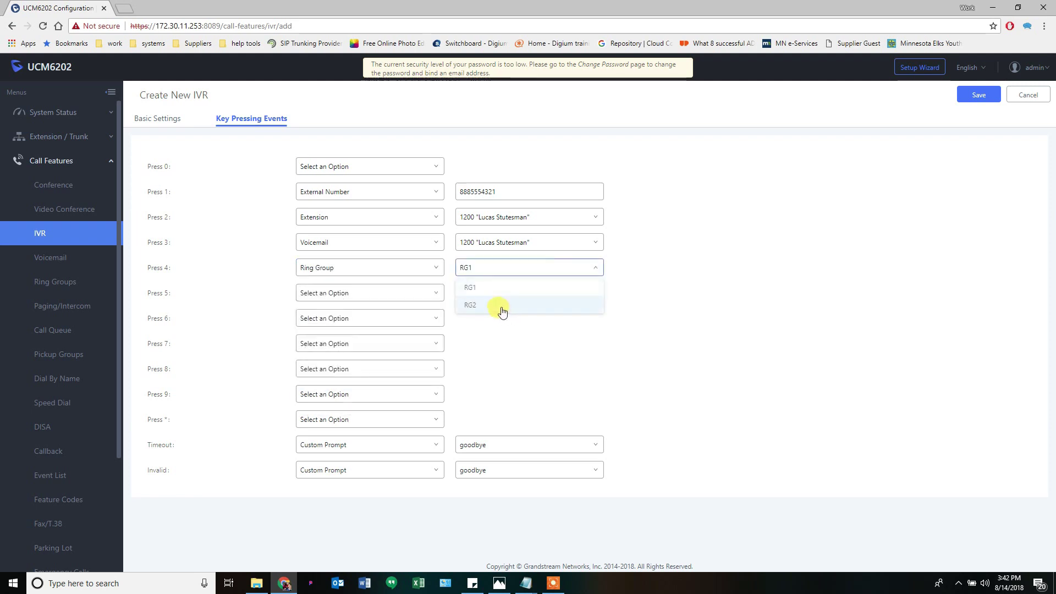
left_click(503, 312)
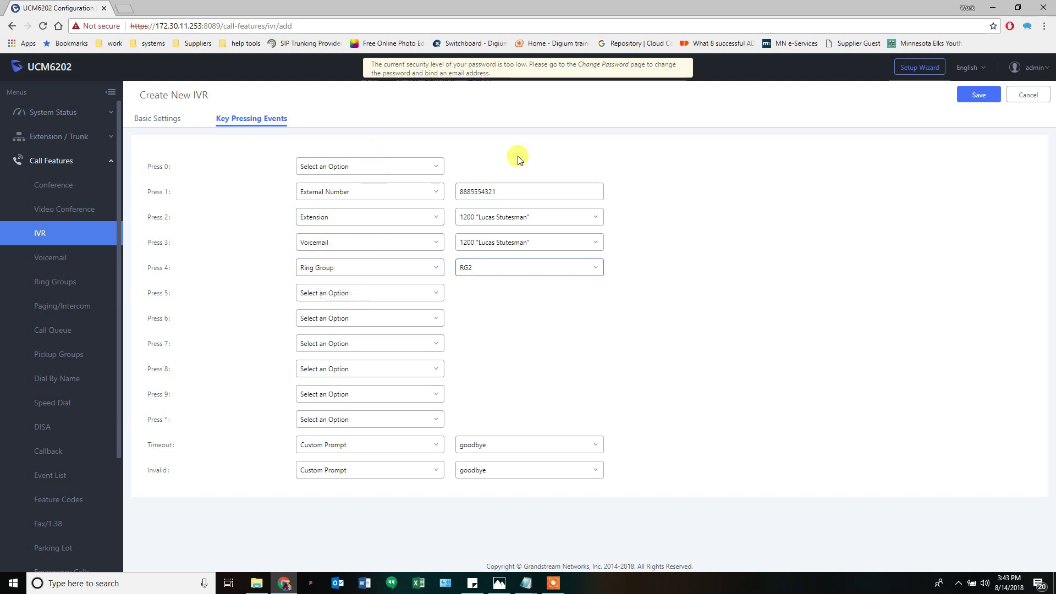
Save IVR2 and start another new IVR named 'IVR1'
left_click(975, 101)
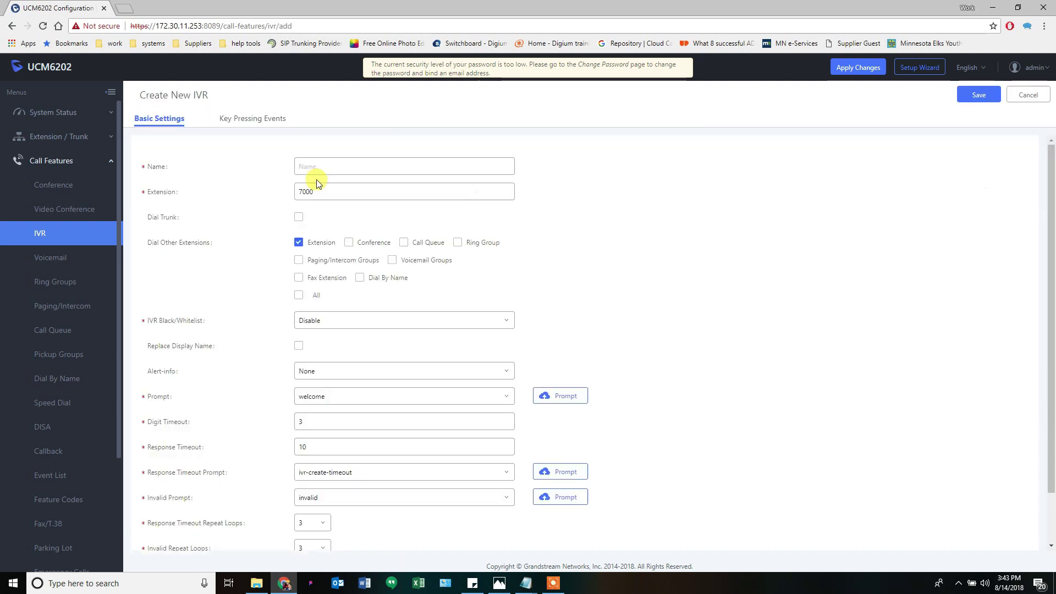
left_click(318, 166)
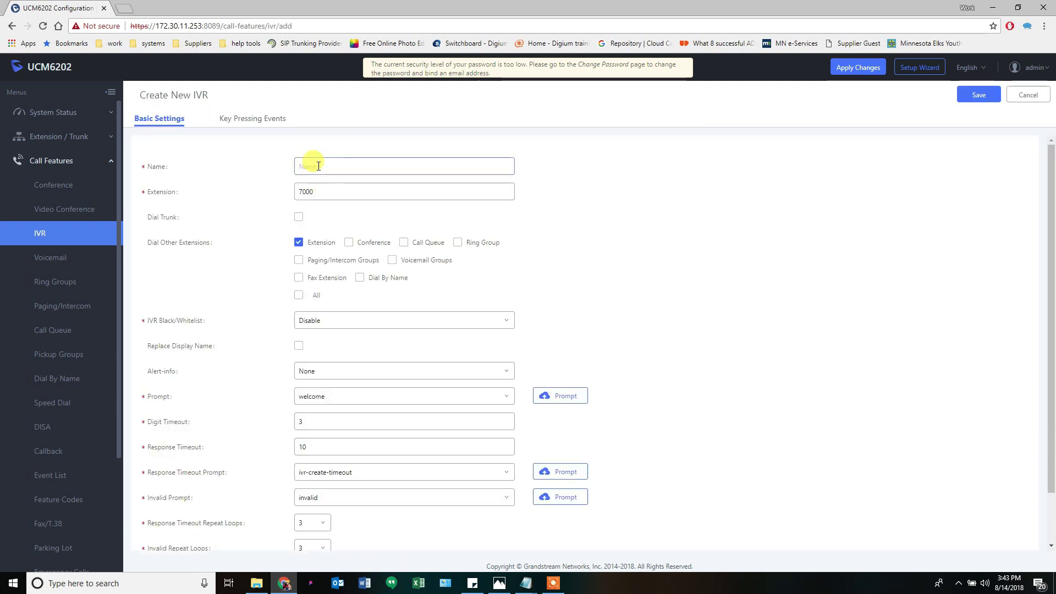
type("IVR")
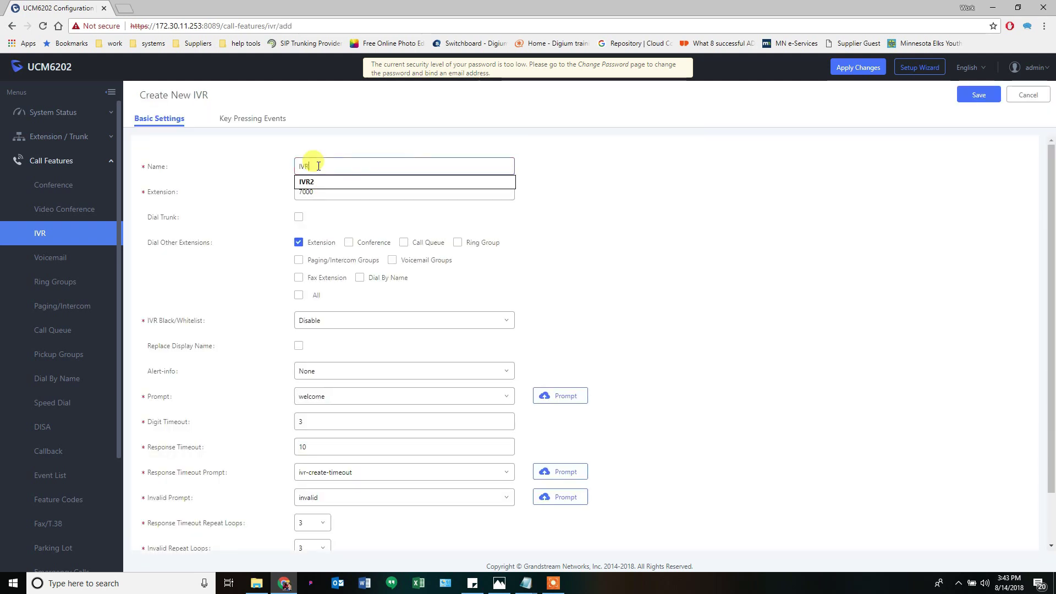
type("1")
Enable Dial Trunk with National permission for IVR1, then go to key-press events
left_click(298, 217)
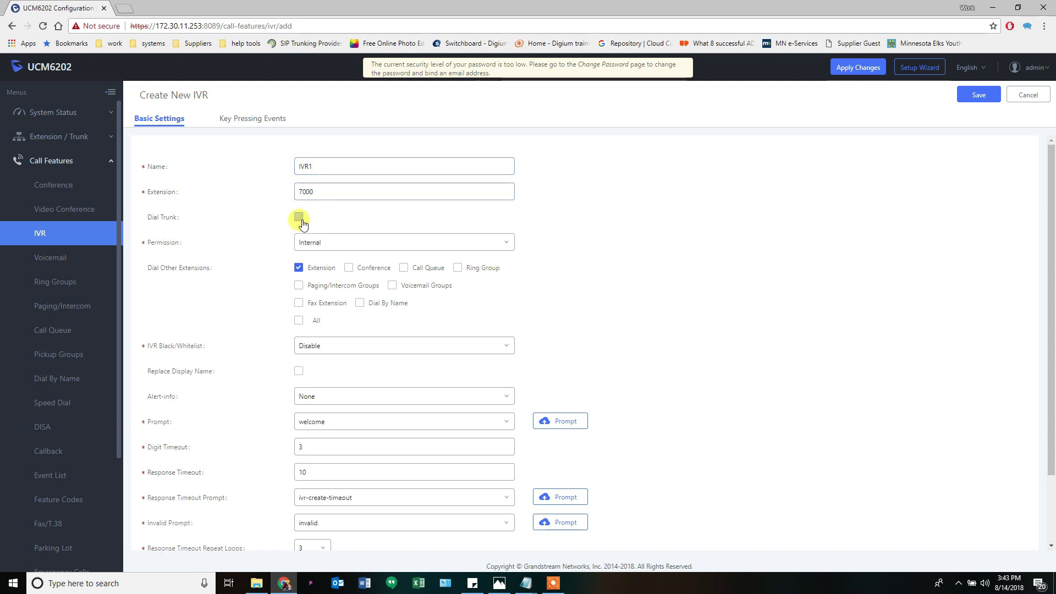
left_click(314, 242)
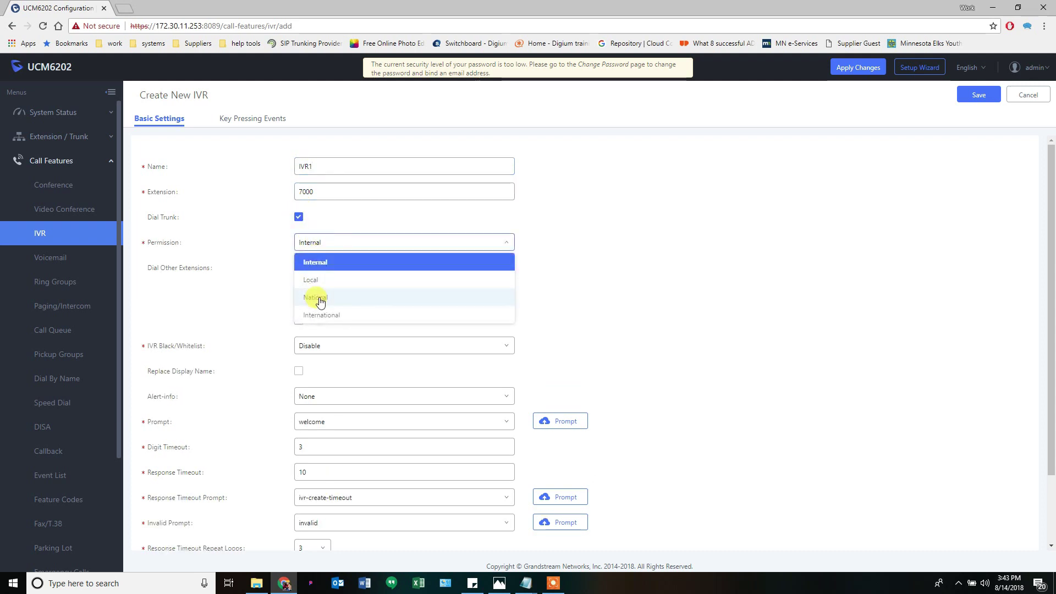
left_click(320, 301)
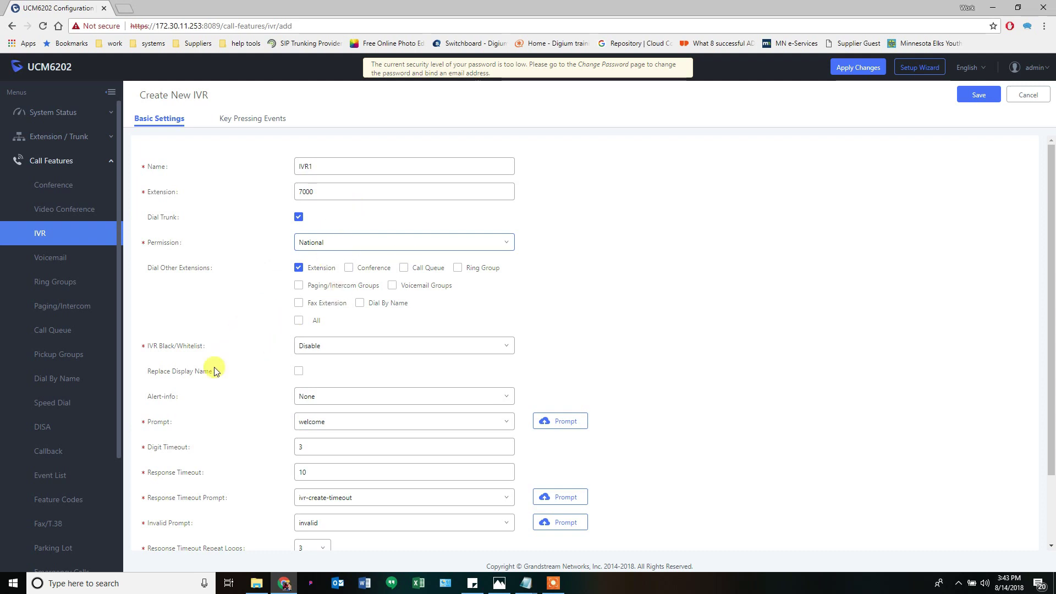
scroll(217, 363, "down", 2)
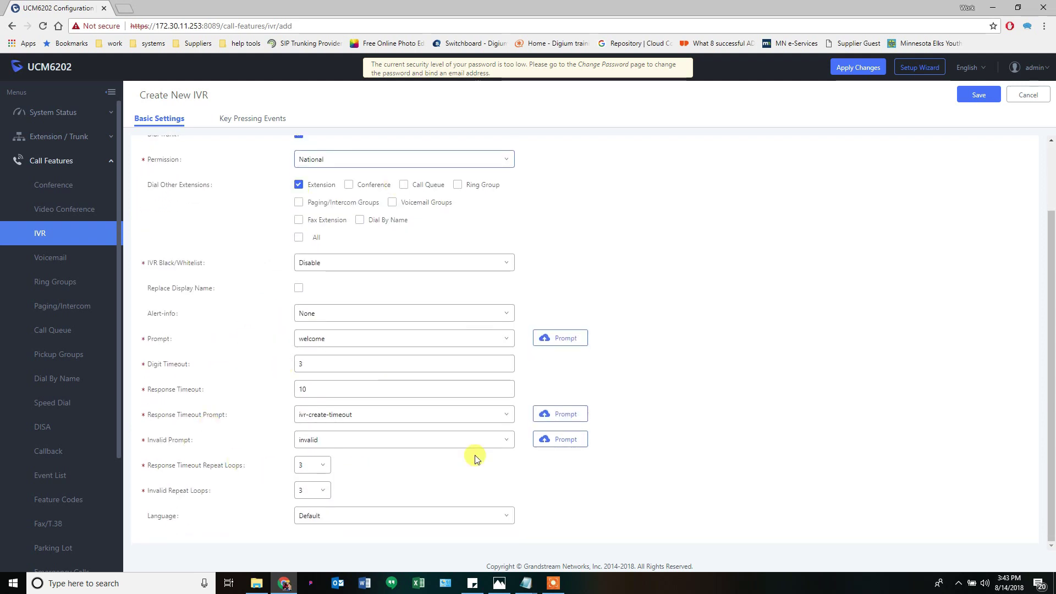
left_click(266, 120)
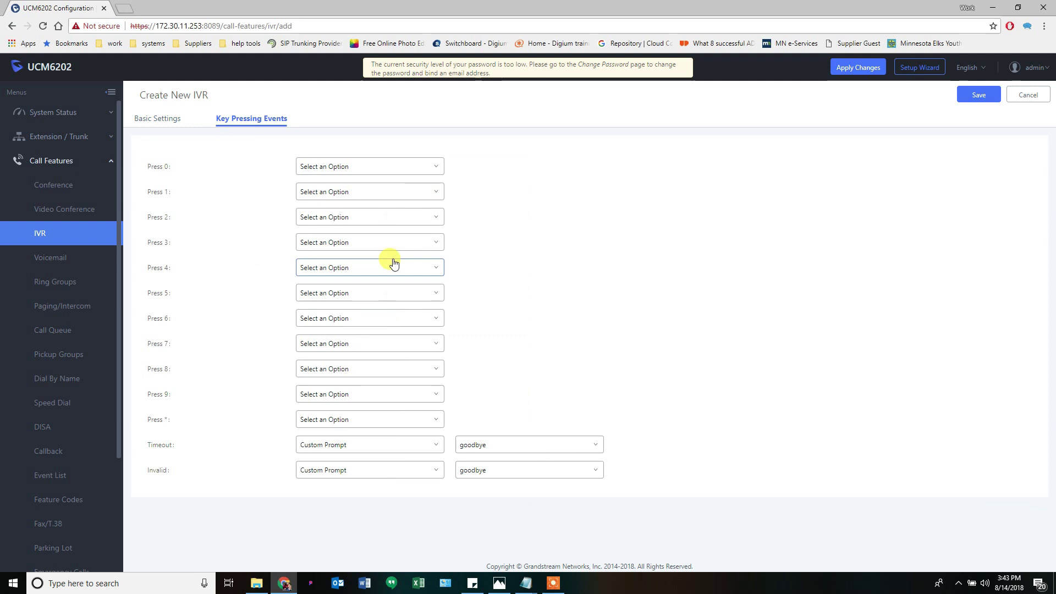
Route IVR1's key 1 to ring group RG2 and key 2 to IVR2
left_click(500, 584)
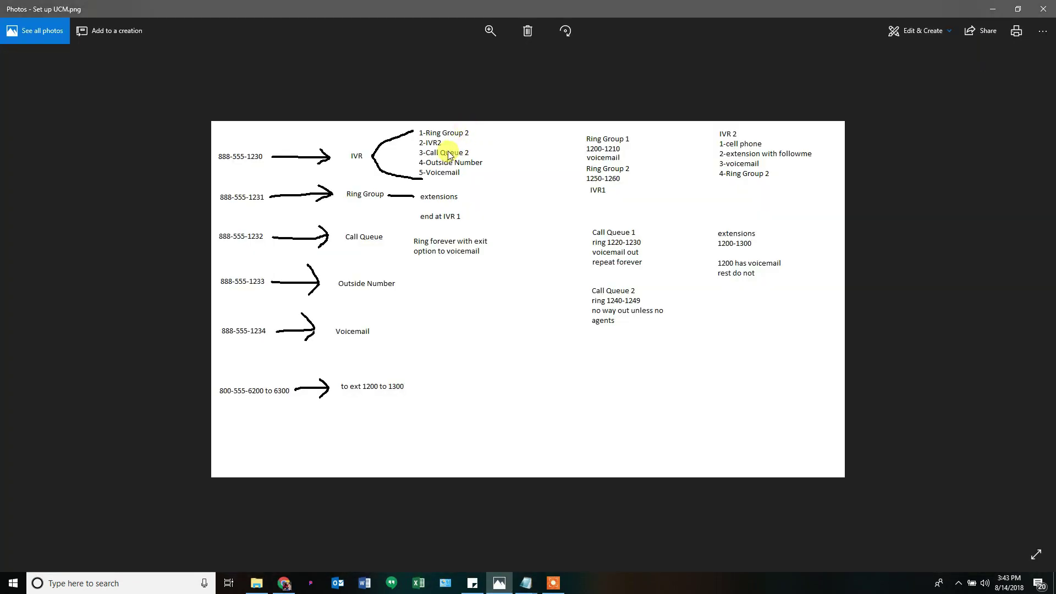
left_click(505, 588)
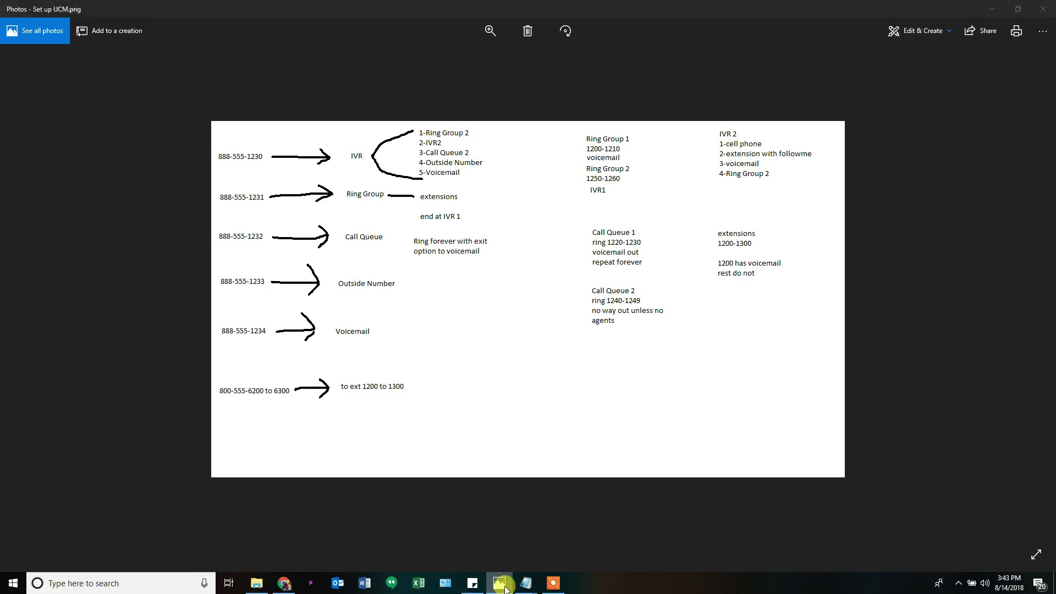
left_click(377, 192)
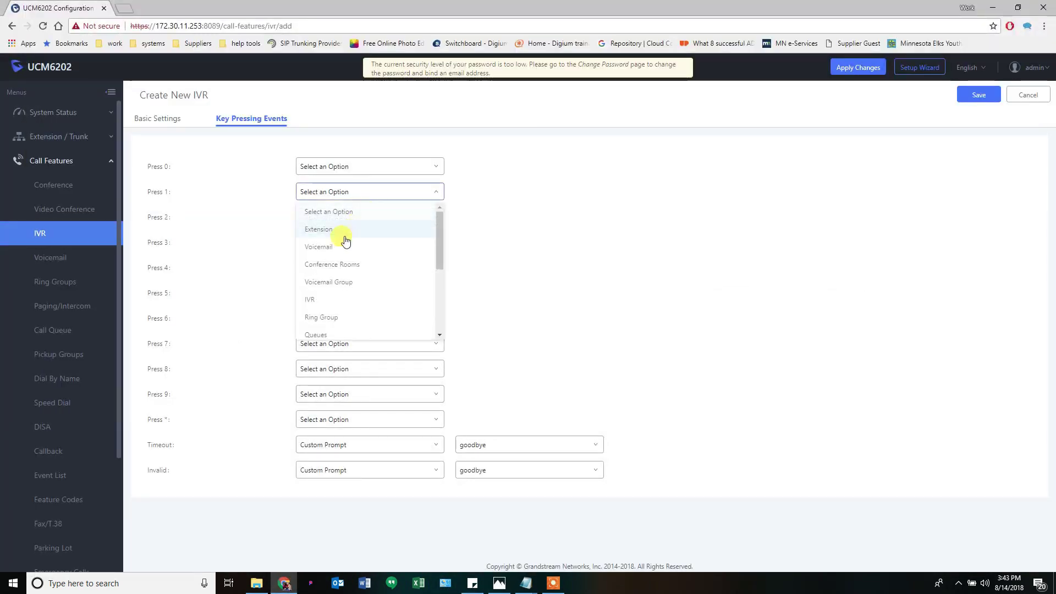
left_click(323, 318)
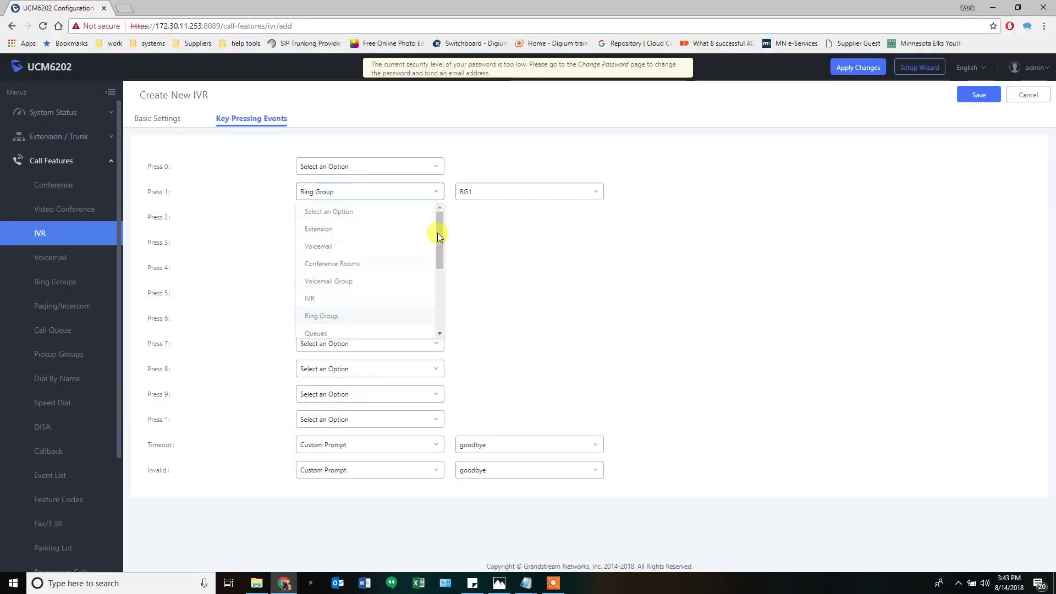
left_click(466, 195)
left_click(385, 217)
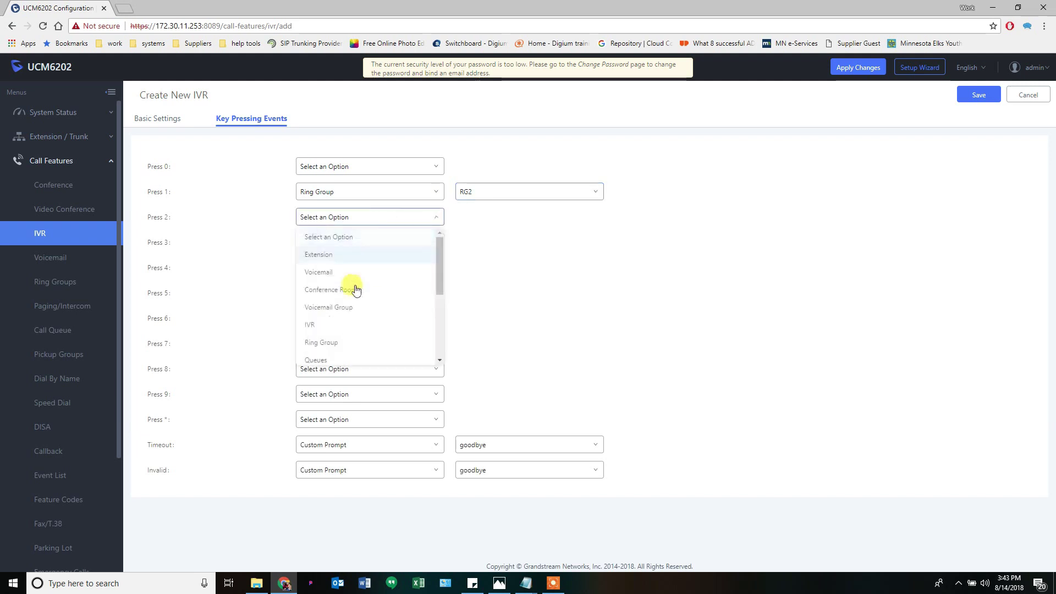
left_click(309, 324)
left_click(463, 217)
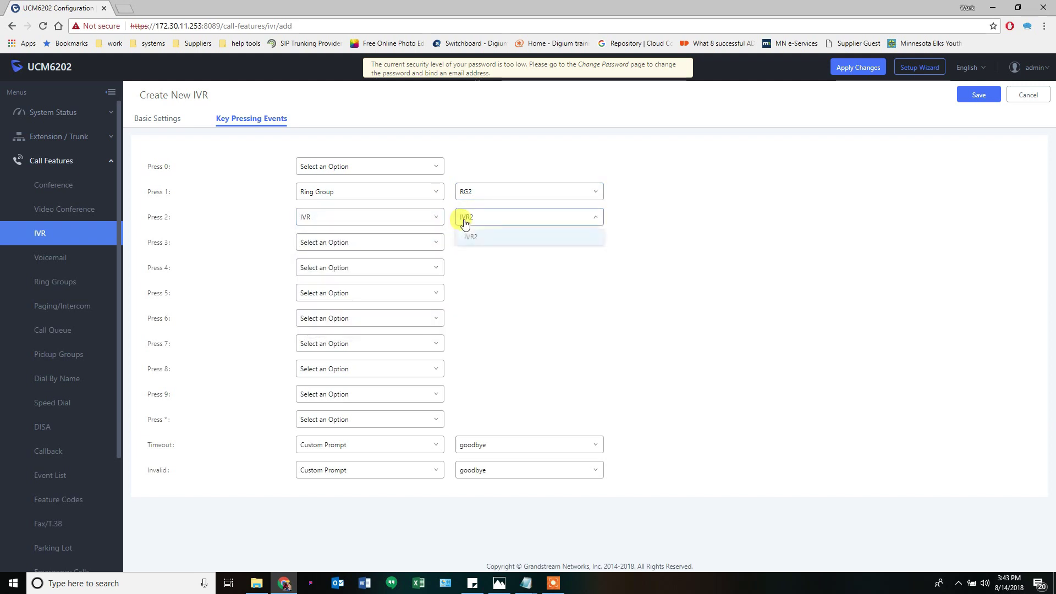
left_click(465, 235)
Send key 3 to queue Q2, checking it against the call-flow diagram
left_click(399, 250)
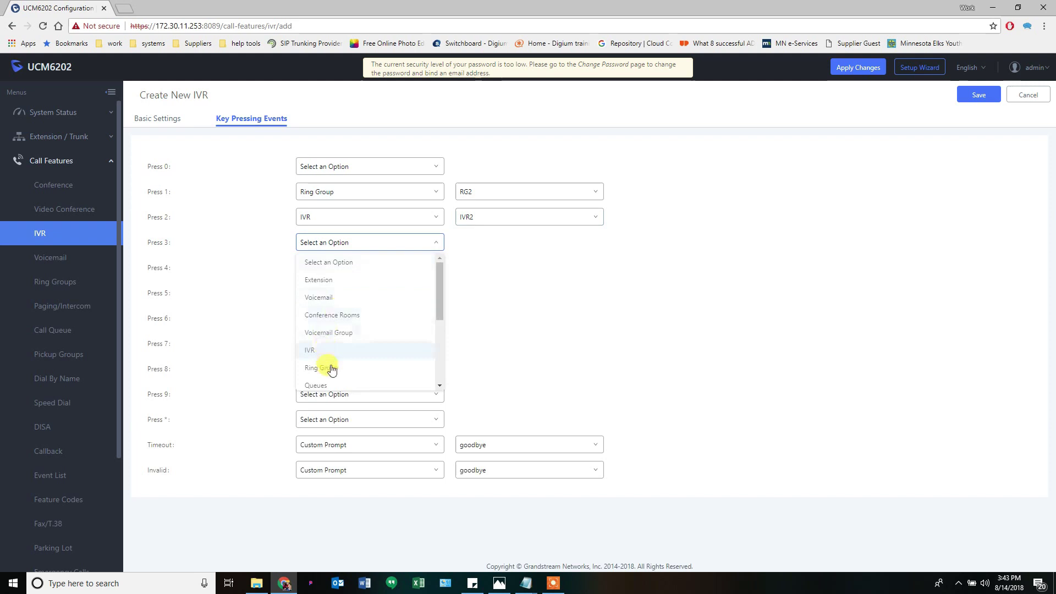
scroll(326, 336, "down", 3)
left_click(324, 332)
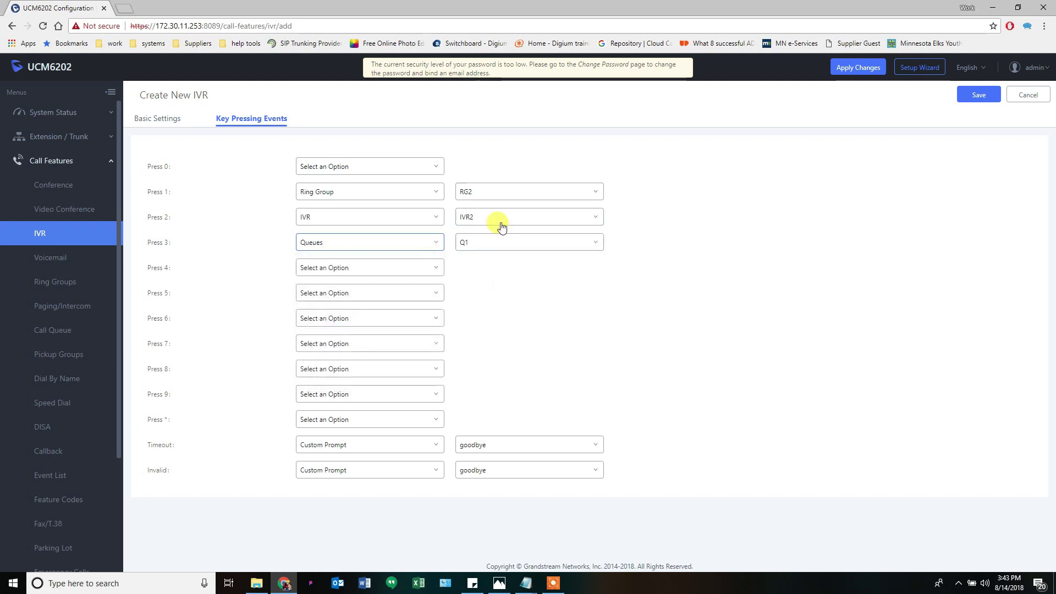
left_click(482, 243)
left_click(478, 280)
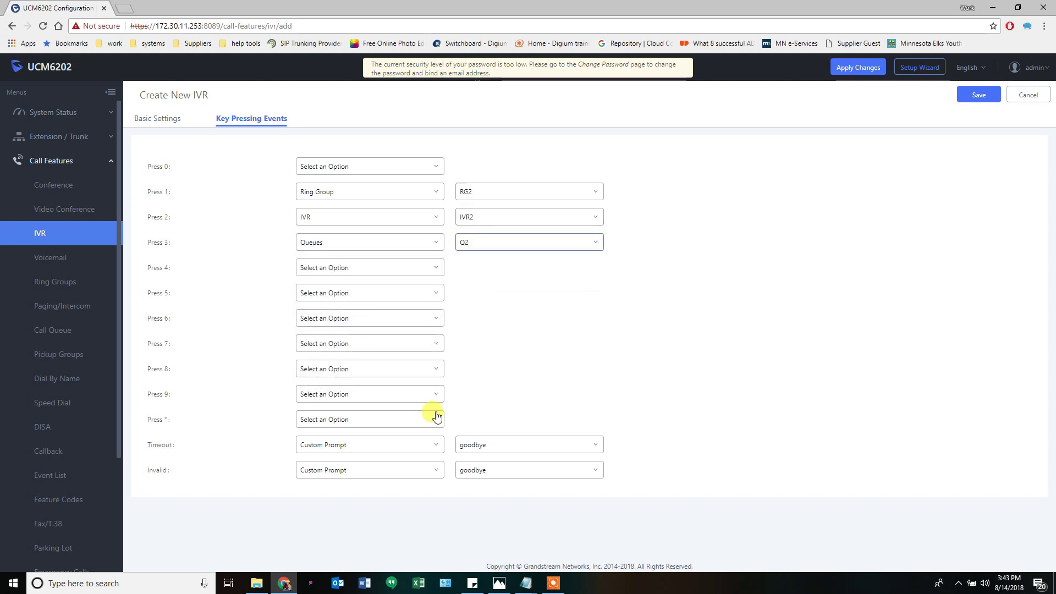
left_click(499, 585)
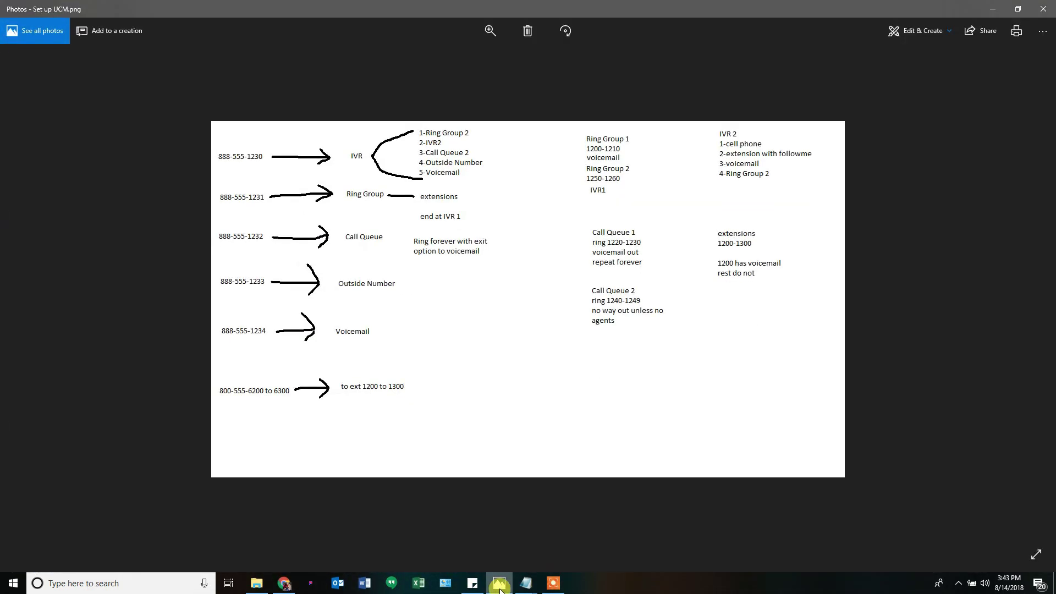
left_click(499, 585)
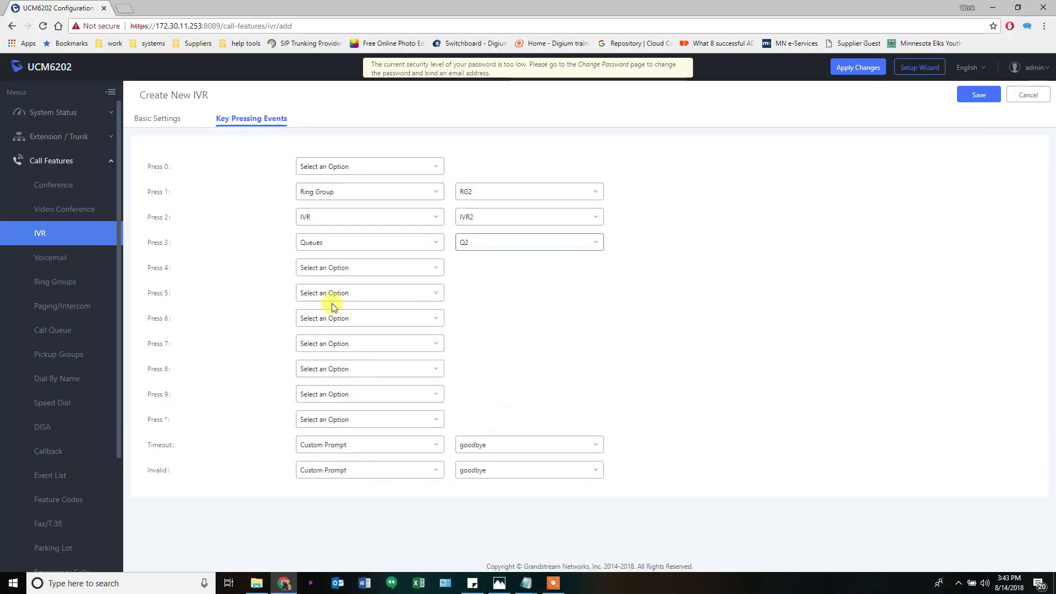
Send key 4 to an external number and key 5 to voicemail 1200
left_click(345, 272)
scroll(342, 347, "down", 4)
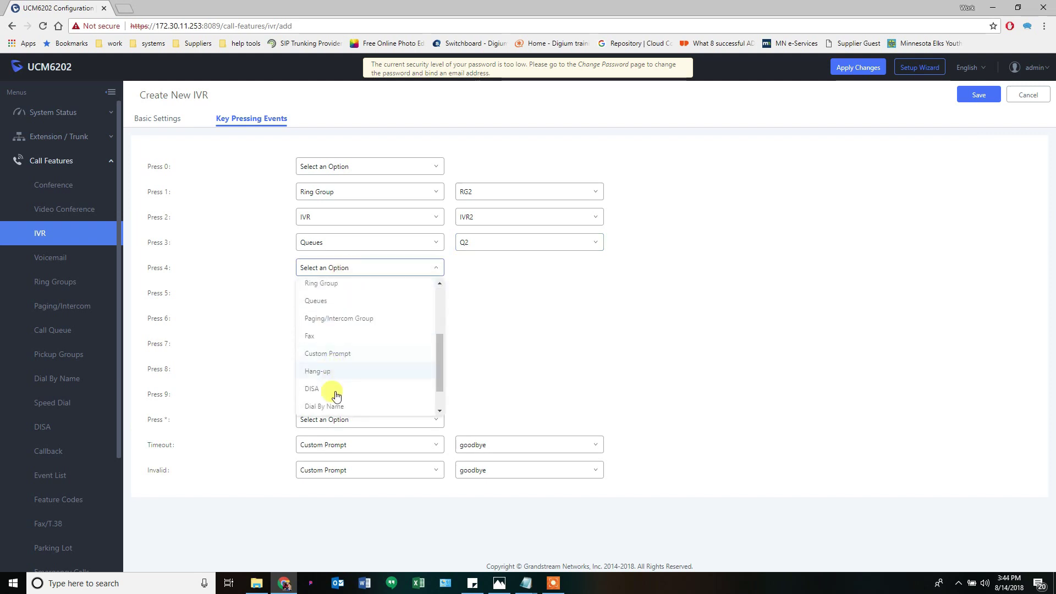
scroll(336, 397, "down", 1)
left_click(337, 394)
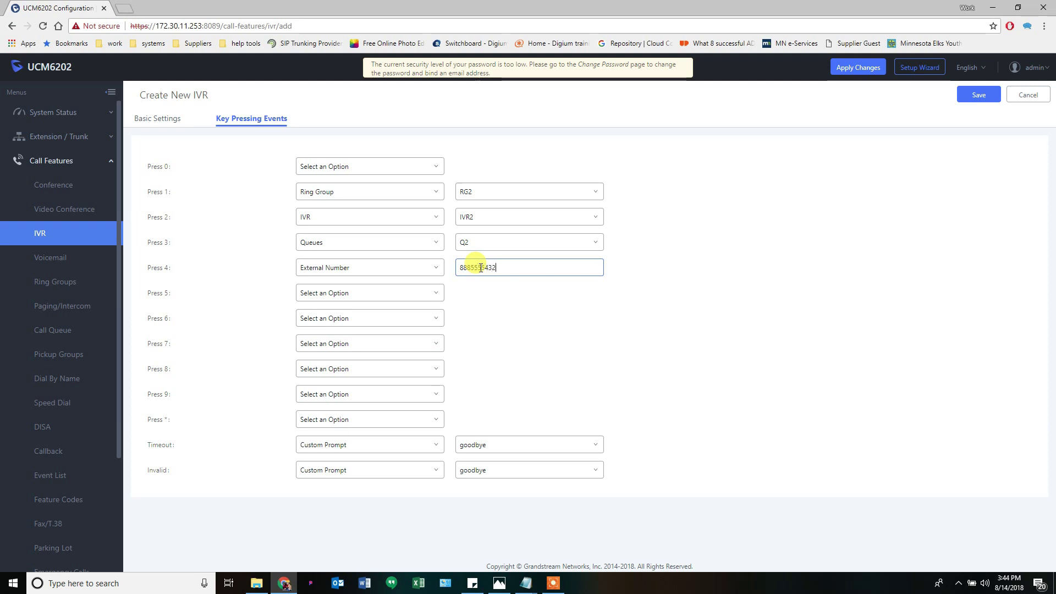
left_click(361, 296)
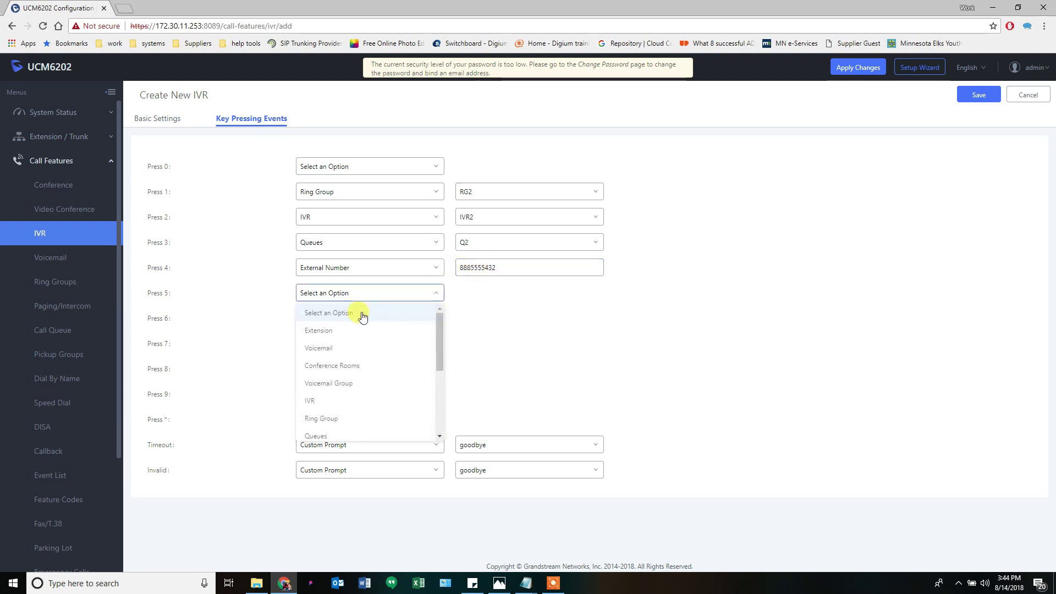
left_click(347, 350)
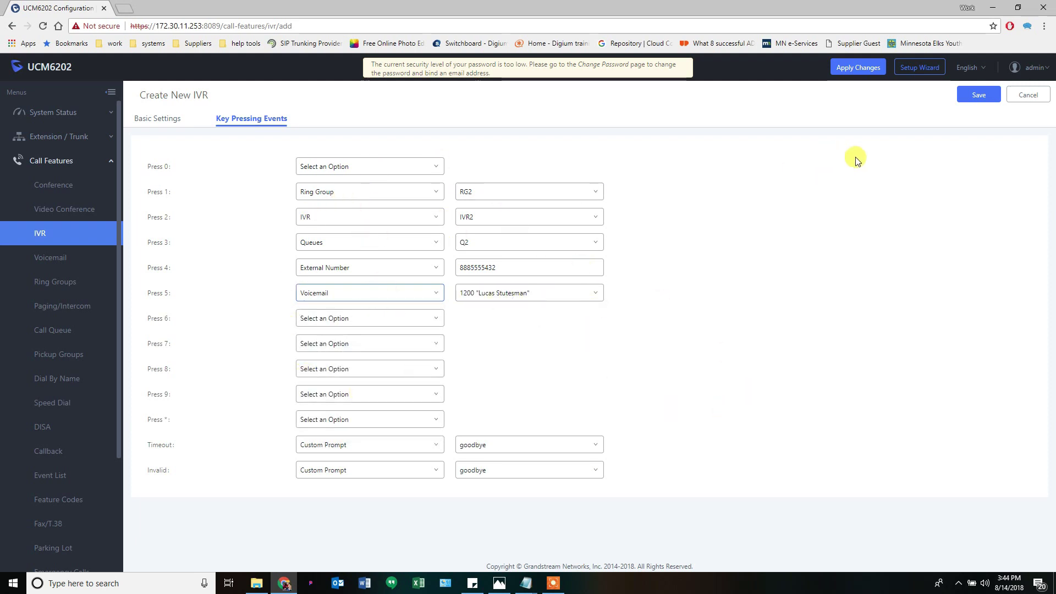
Save IVR1 (7000), apply changes, and switch to the set up UCM order.txt notes
left_click(971, 97)
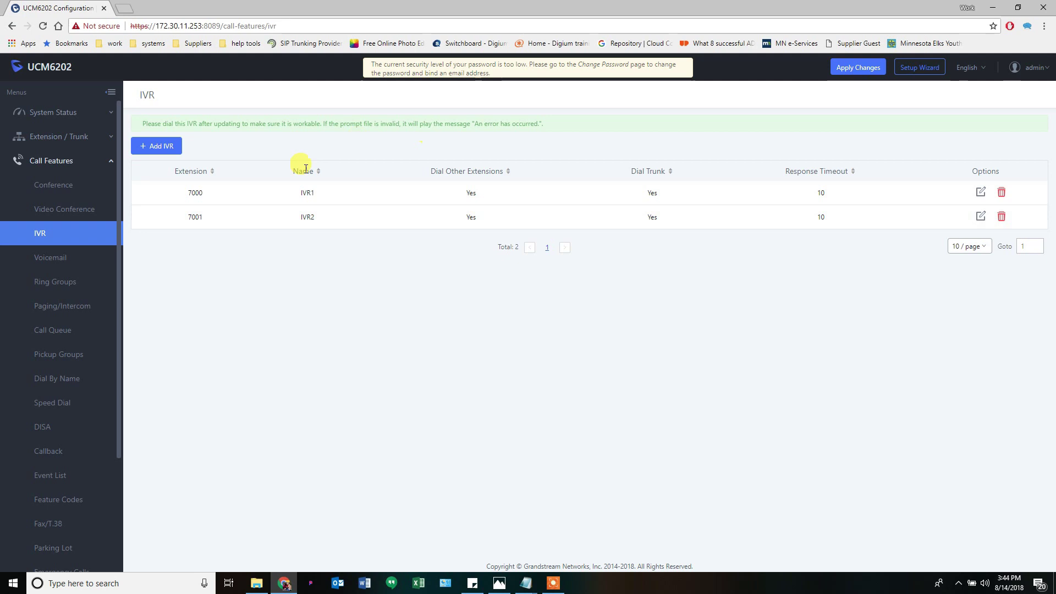
left_click(857, 68)
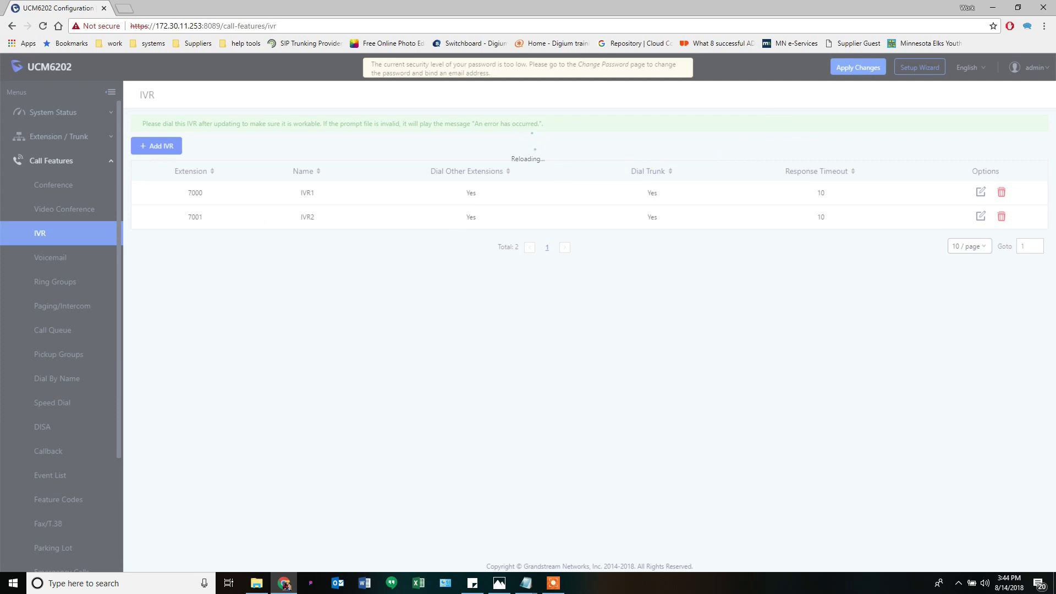
key("alt+Tab")
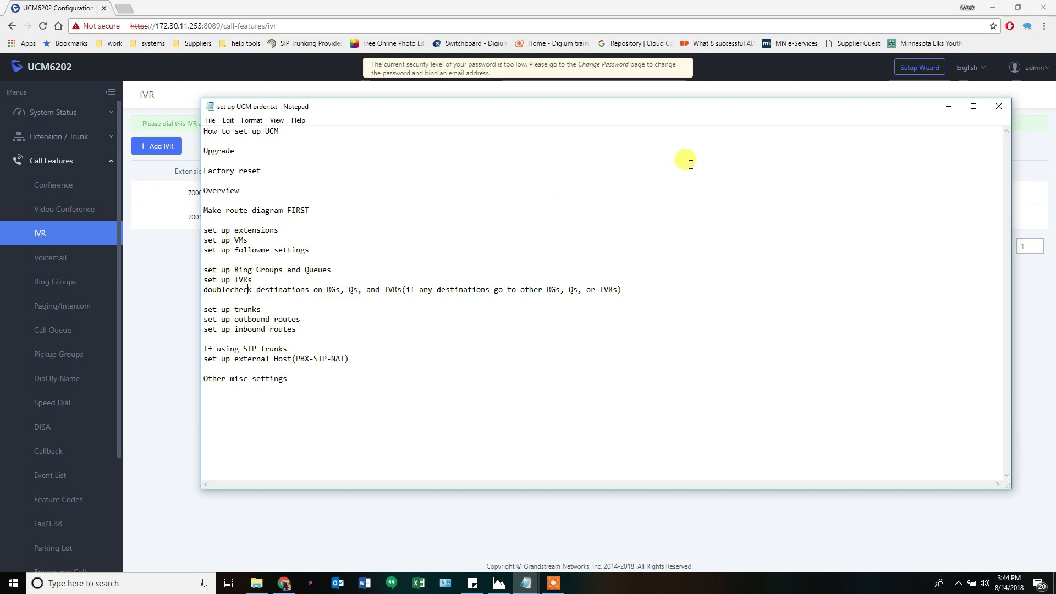
Put the notes away and review the call-flow diagram before returning to the IVR list
left_click_drag(929, 106, 3, 110)
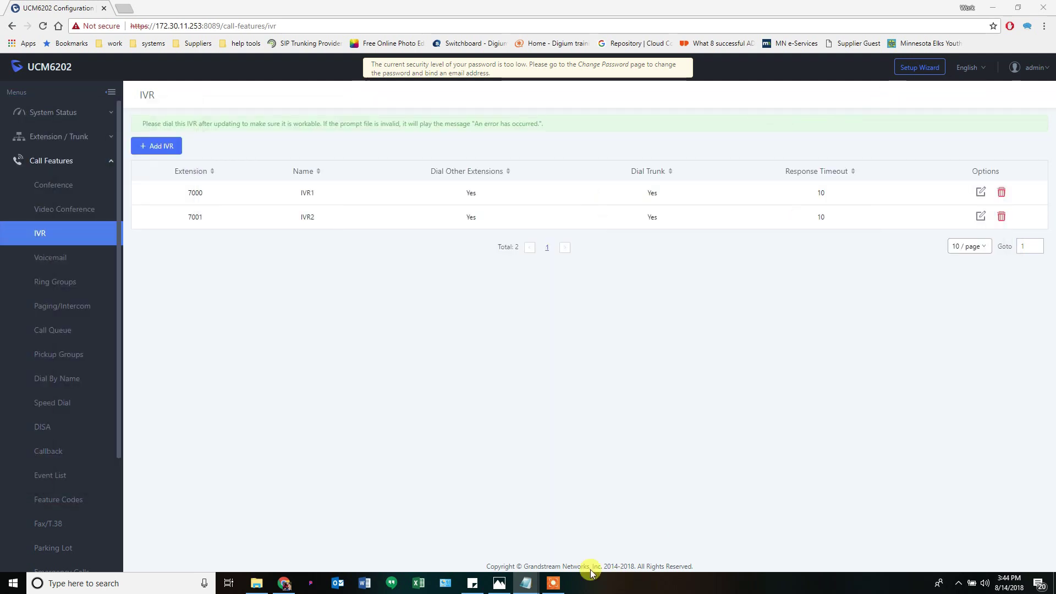
left_click(499, 583)
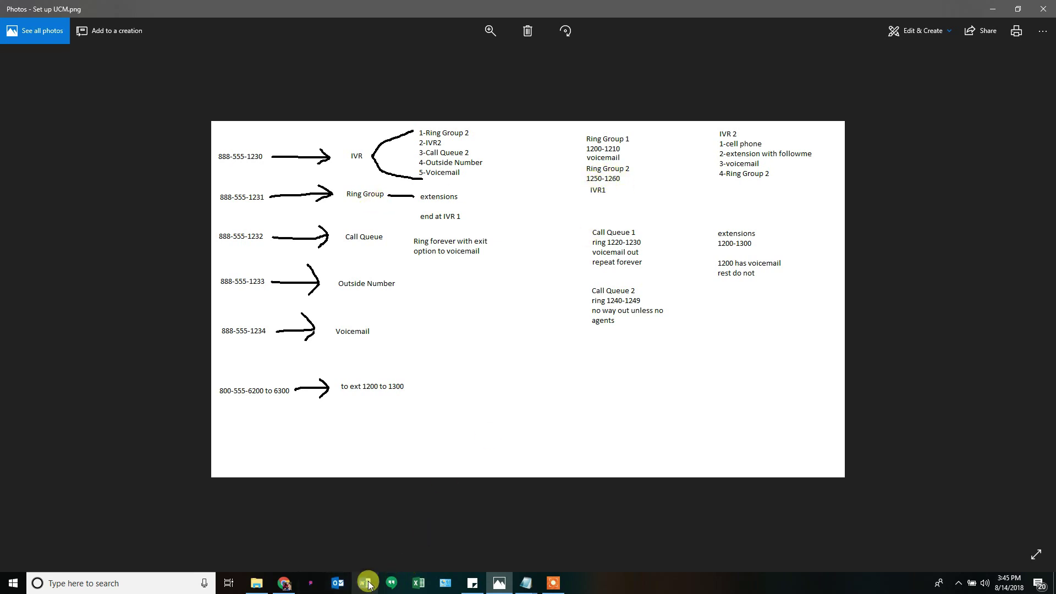
left_click(498, 586)
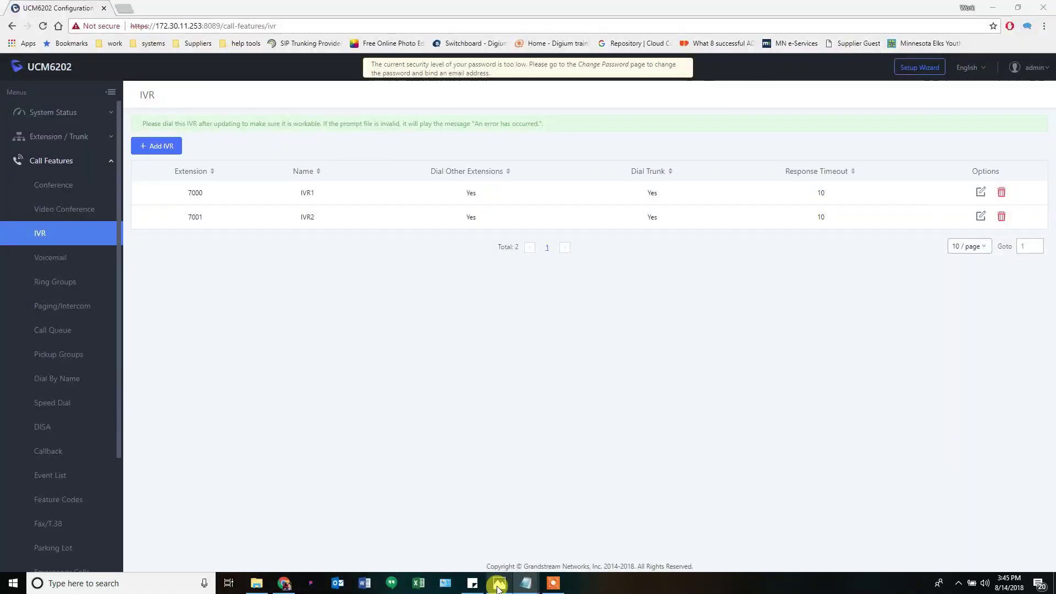
Set ring group RG2's default destination to IVR1 and save it
left_click(76, 284)
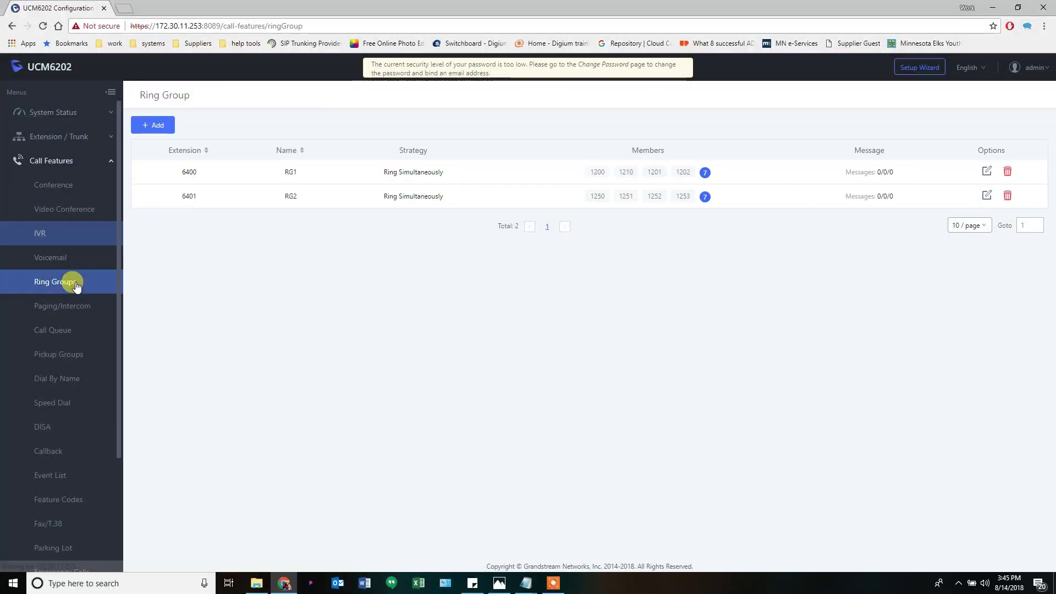
left_click(985, 199)
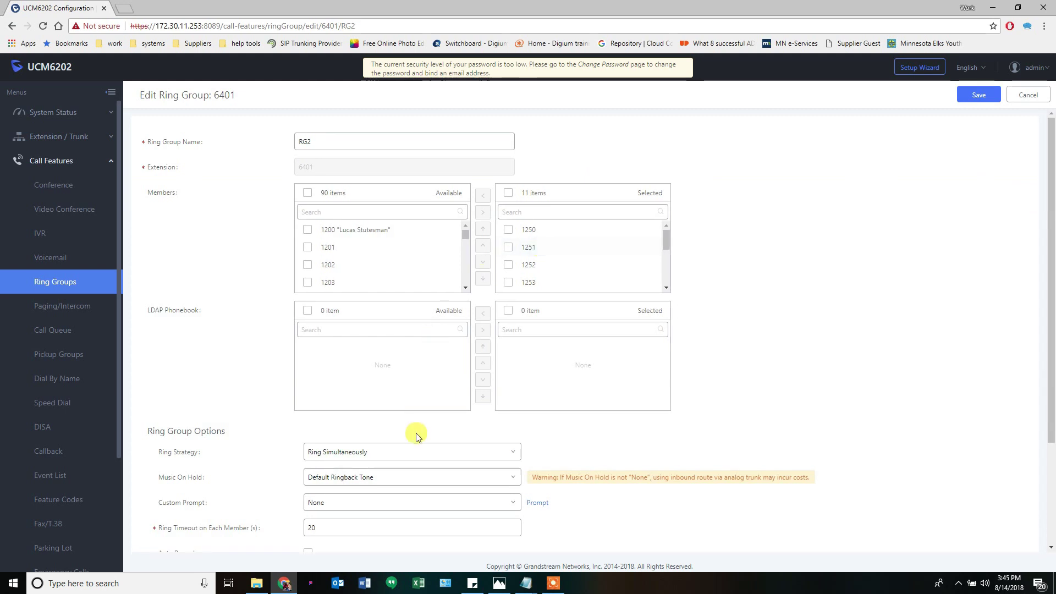
scroll(412, 433, "down", 3)
left_click(308, 493)
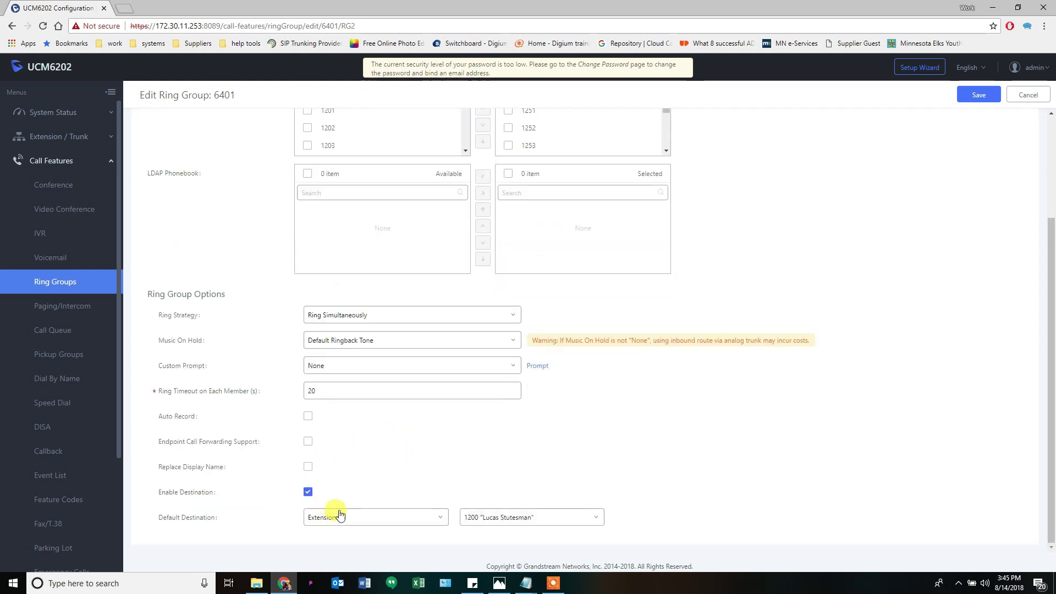
left_click(338, 516)
left_click(337, 485)
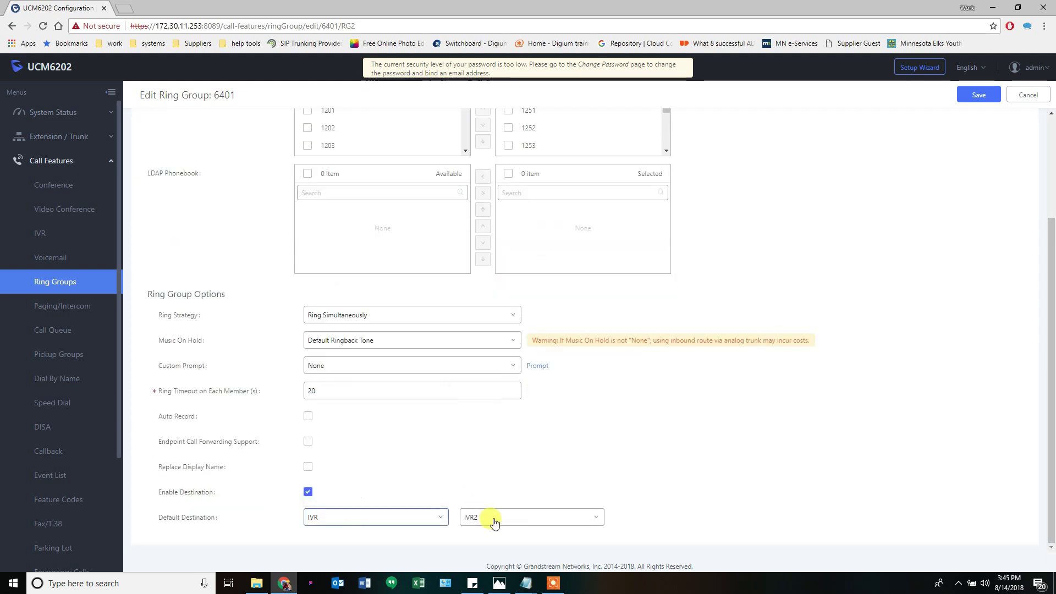
left_click(497, 585)
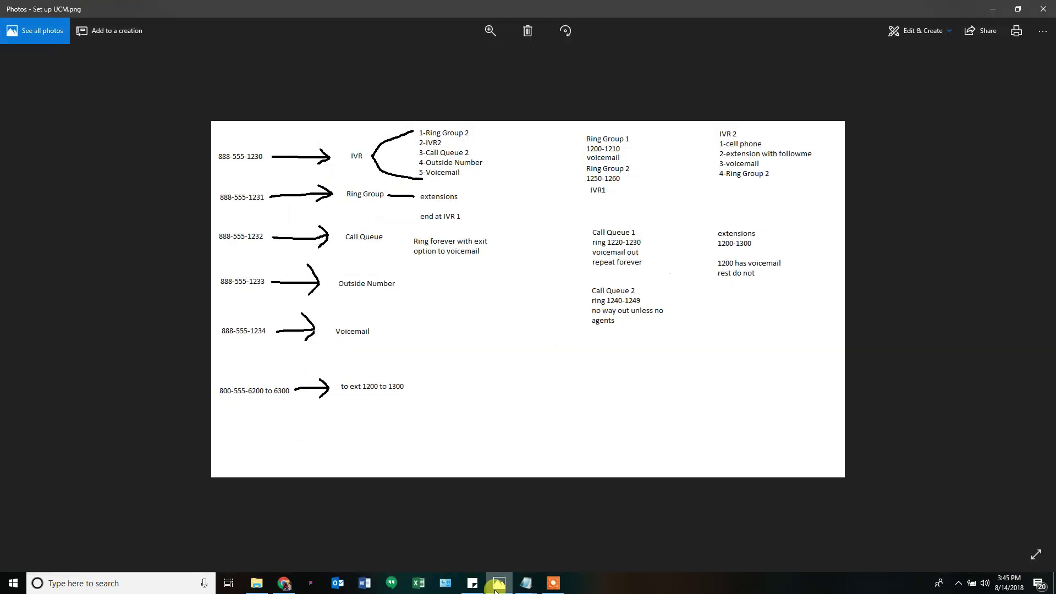
left_click(498, 584)
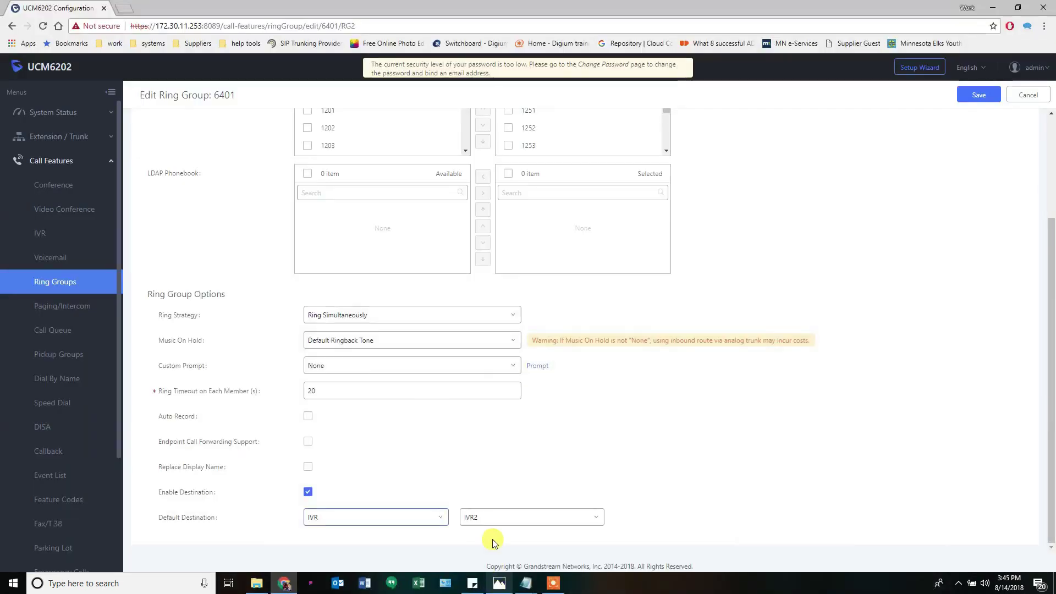
left_click(484, 517)
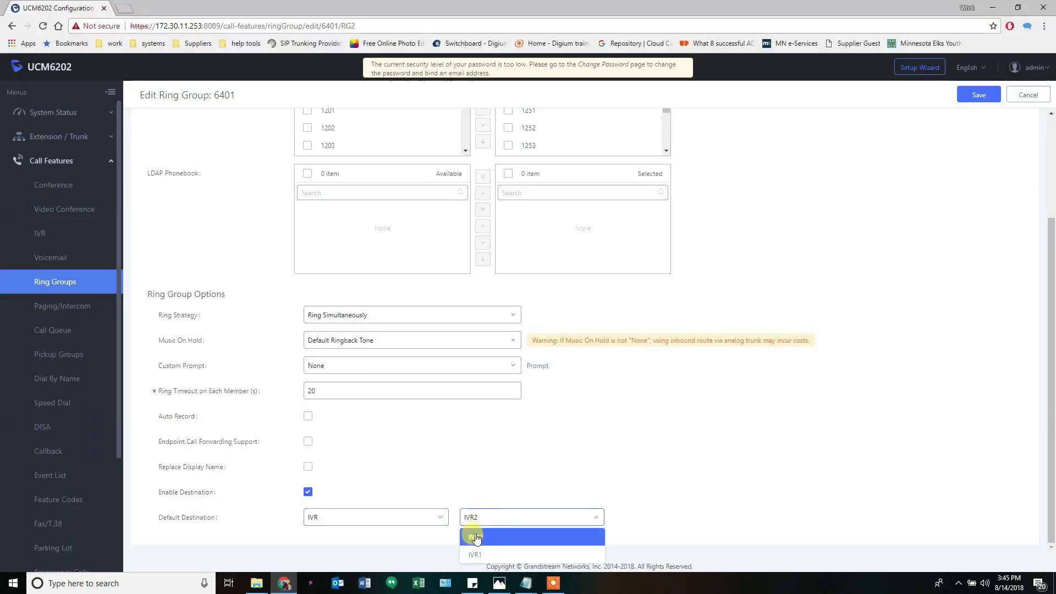
left_click(555, 556)
left_click(974, 95)
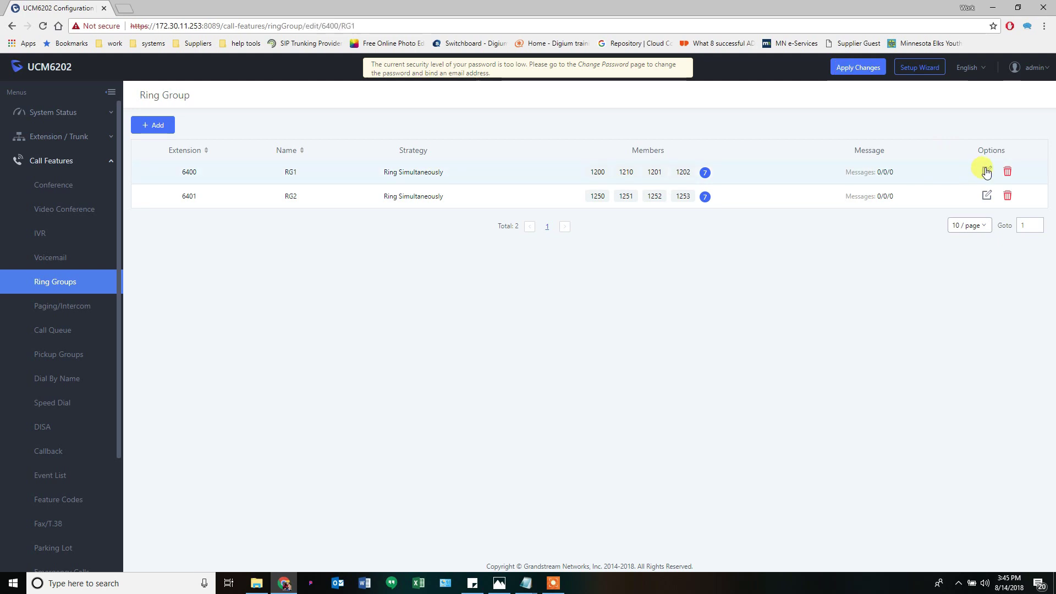
Resave RG1 with voicemail 1200 as default destination and apply changes
scroll(314, 546, "down", 3)
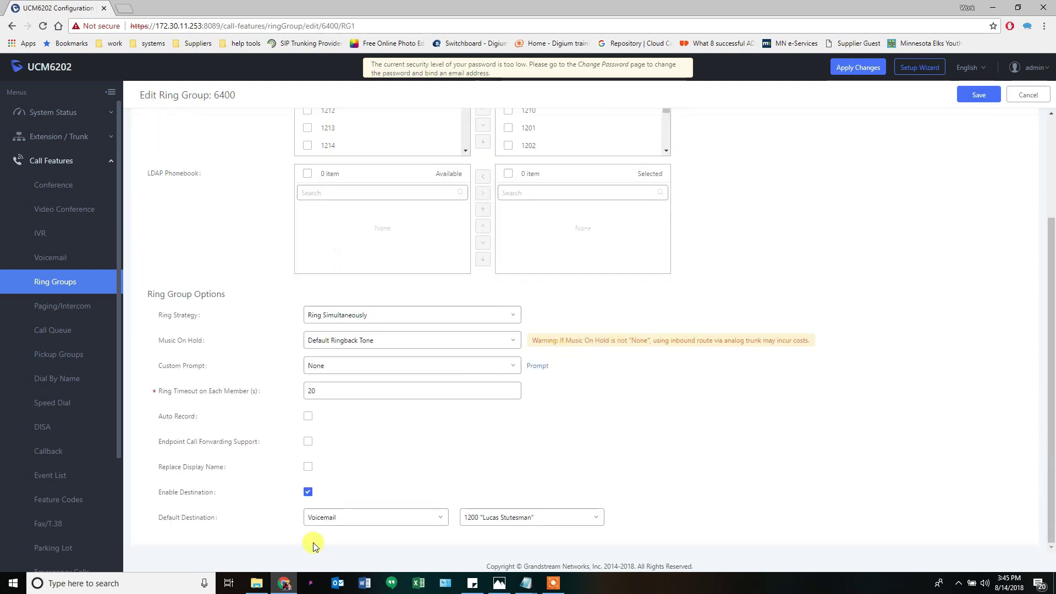
left_click(975, 94)
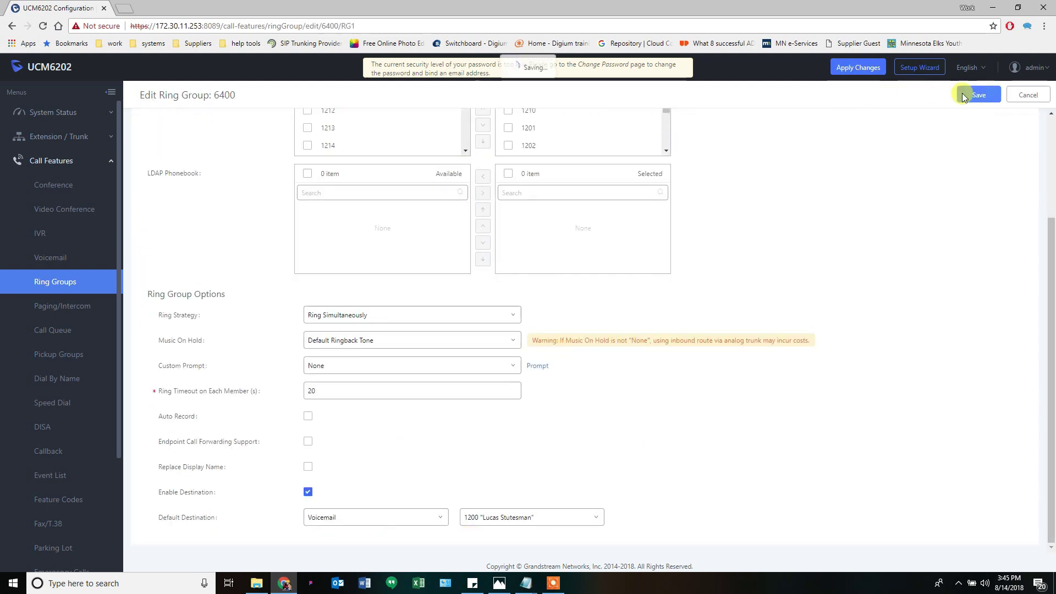
left_click(852, 70)
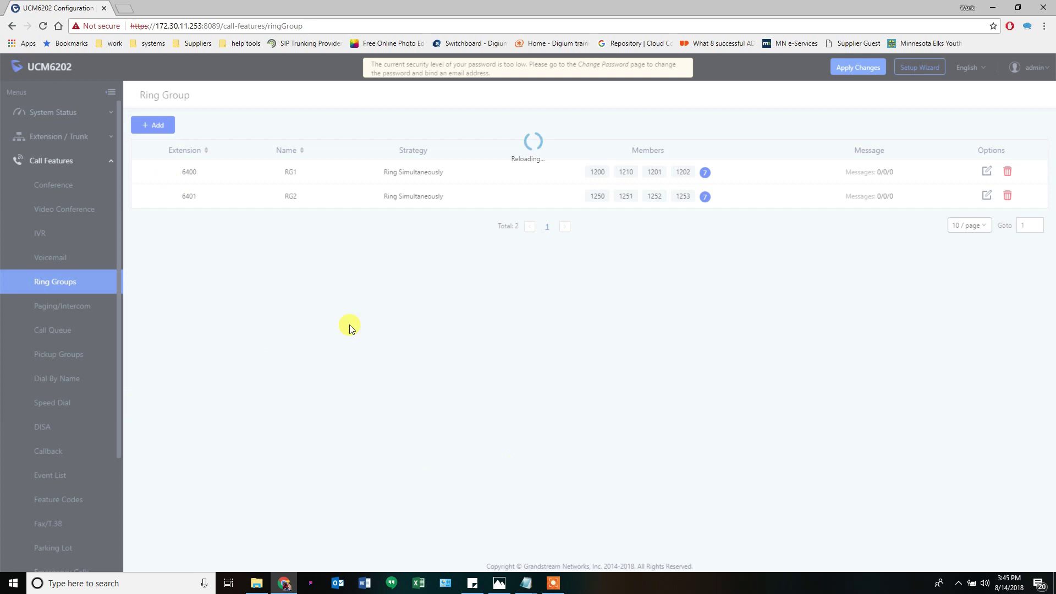
Bring up the Set up UCM.png call-flow diagram in Photos to compare against the ring groups
left_click(499, 582)
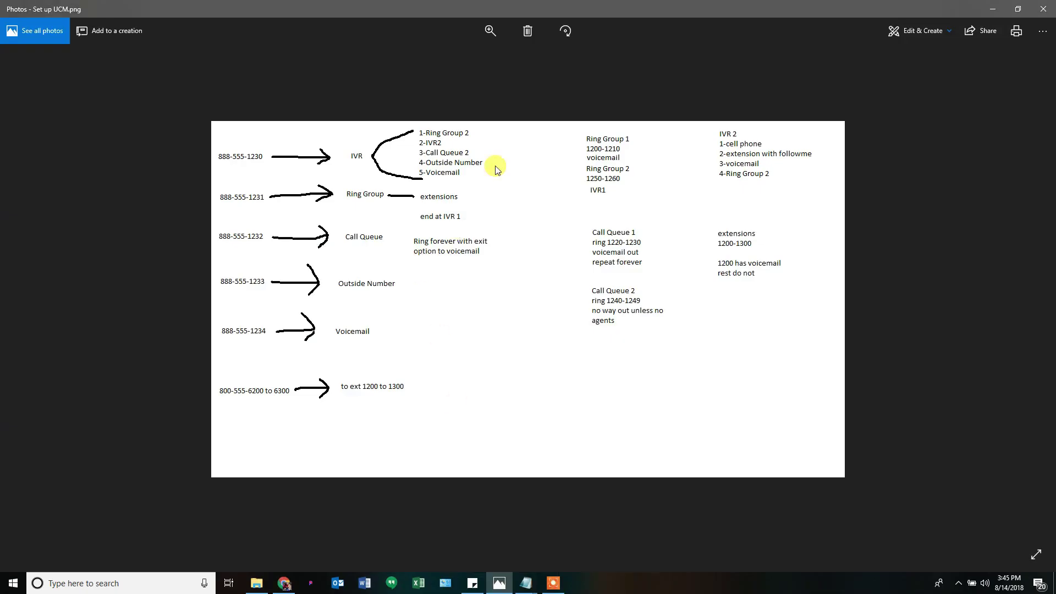